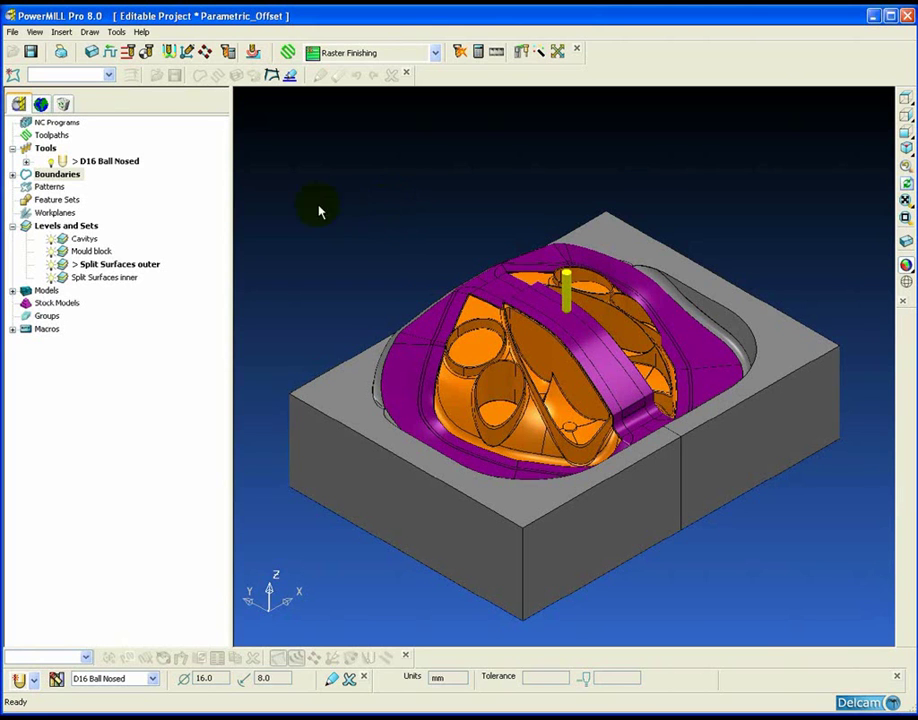
Start a Selected Surface boundary named 2 and pick the circular and oval pocket walls.
right_click(73, 180)
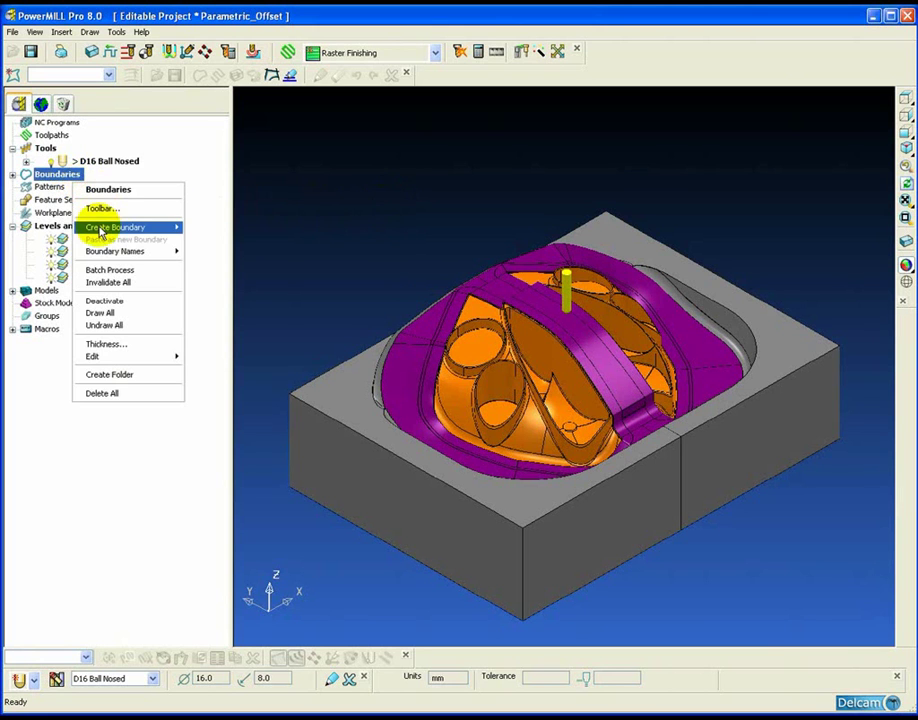
mouse_move(92, 226)
left_click(216, 252)
scroll(547, 420, "up", 5)
left_click(492, 298)
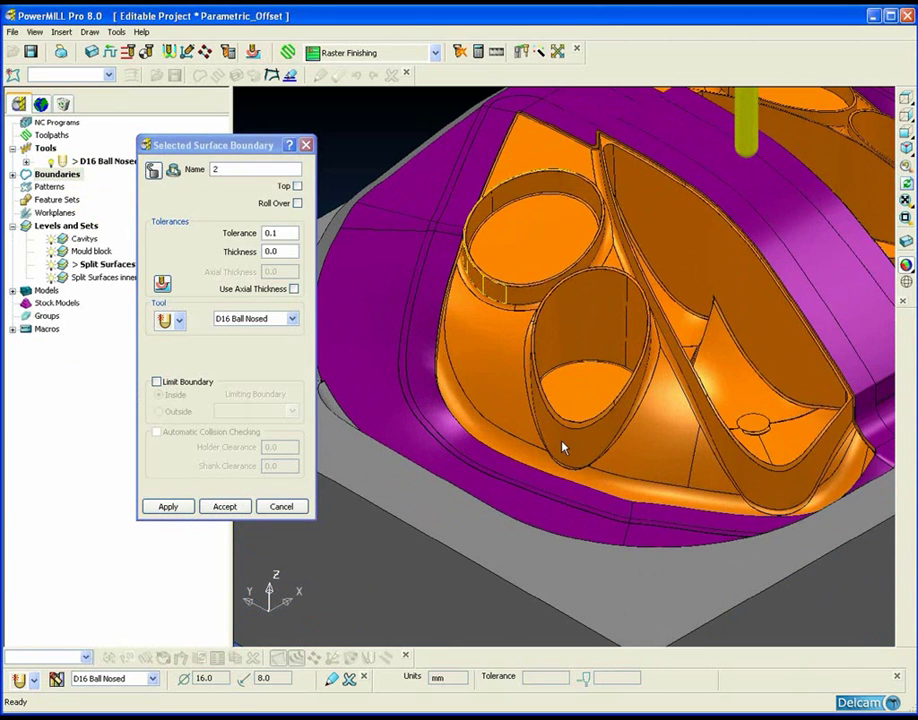
left_click(588, 458, "shift")
scroll(596, 492, "down", 5)
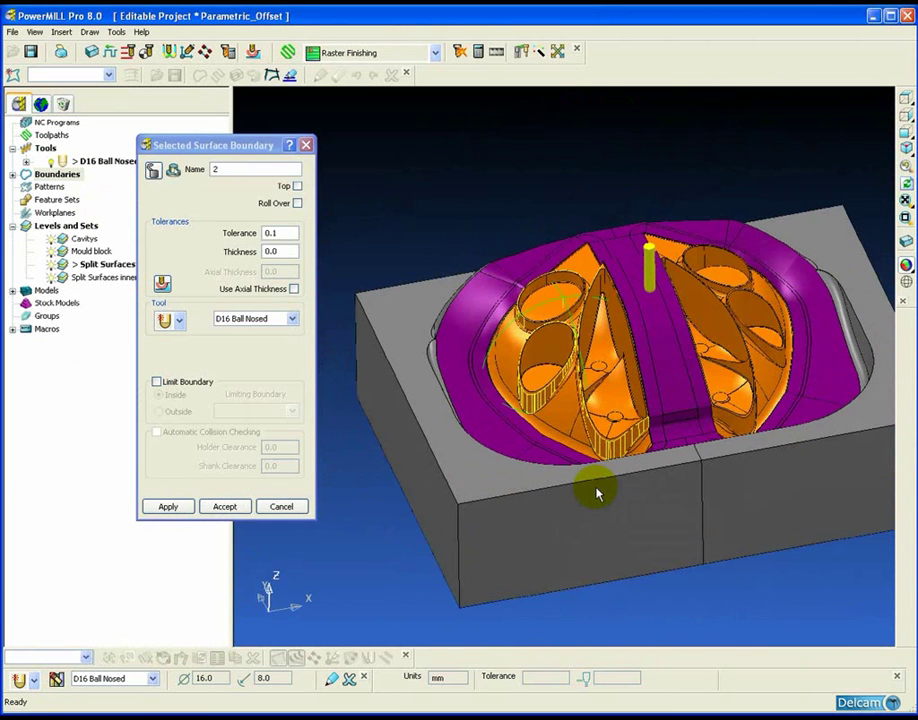
middle_click_drag(597, 492, 464, 488)
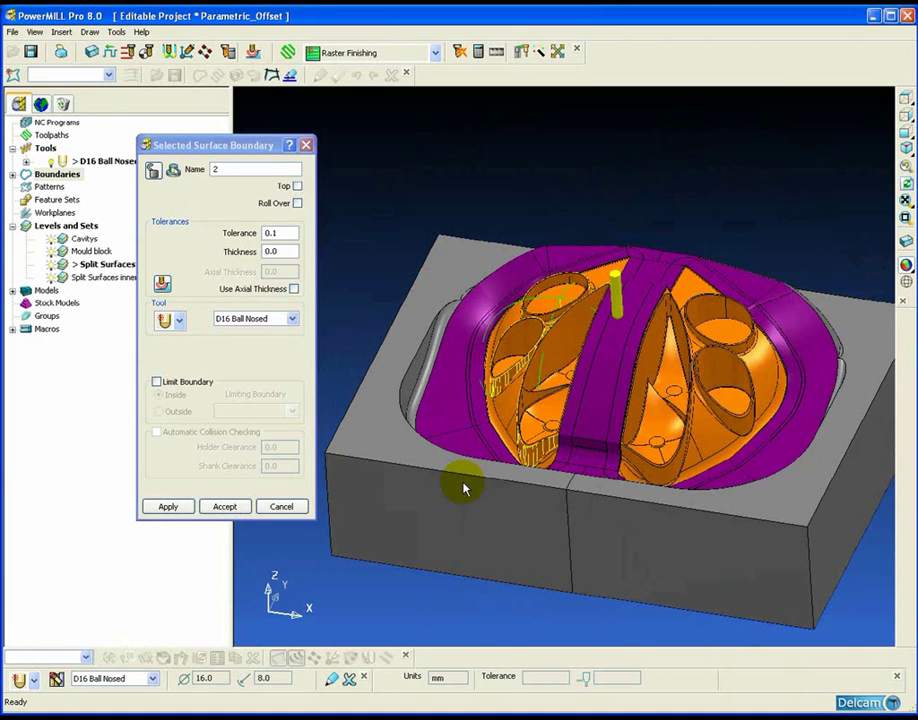
Add the oval cavity wall and the round cup wall to the surface selection.
middle_click_drag(463, 487, 448, 355)
scroll(448, 355, "up", 4)
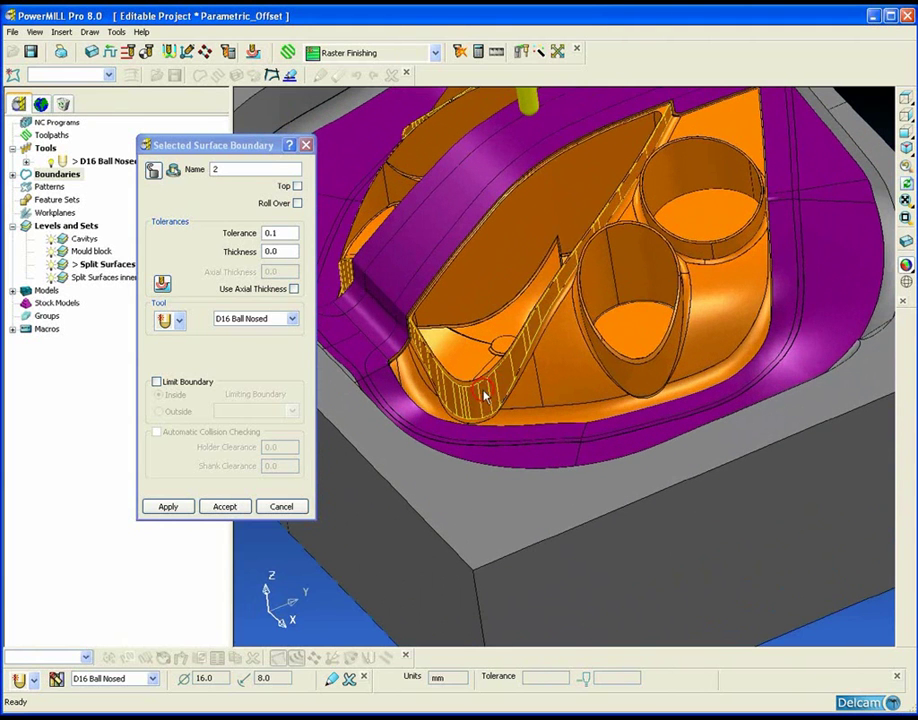
left_click(620, 389, "shift")
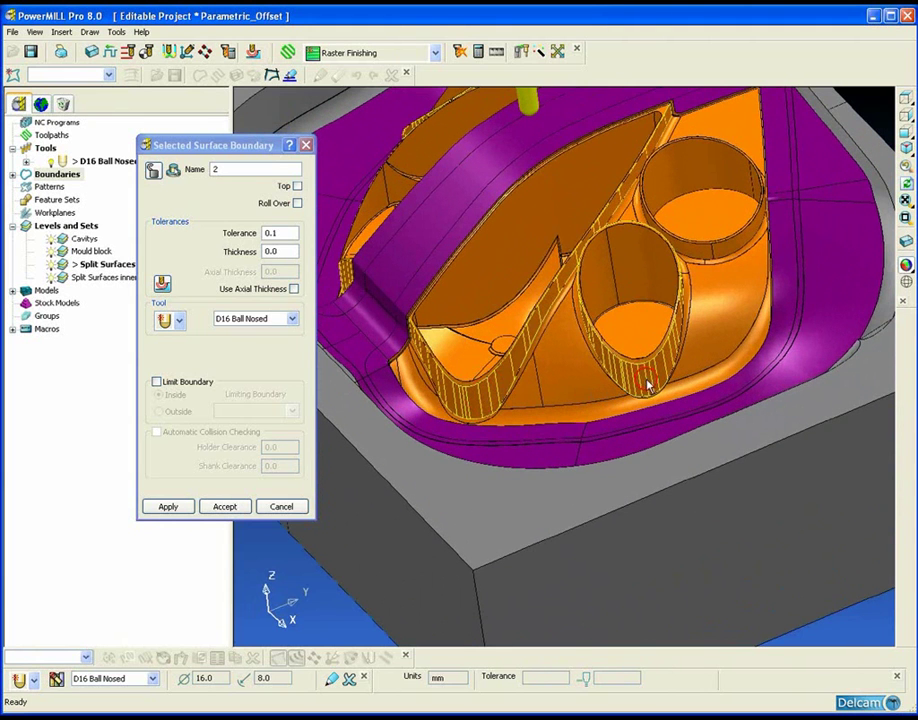
left_click(730, 253, "shift")
Acquire the selected walls into Component Thickness set 1 with Collision machining mode and apply.
left_click(162, 284)
left_click(368, 281)
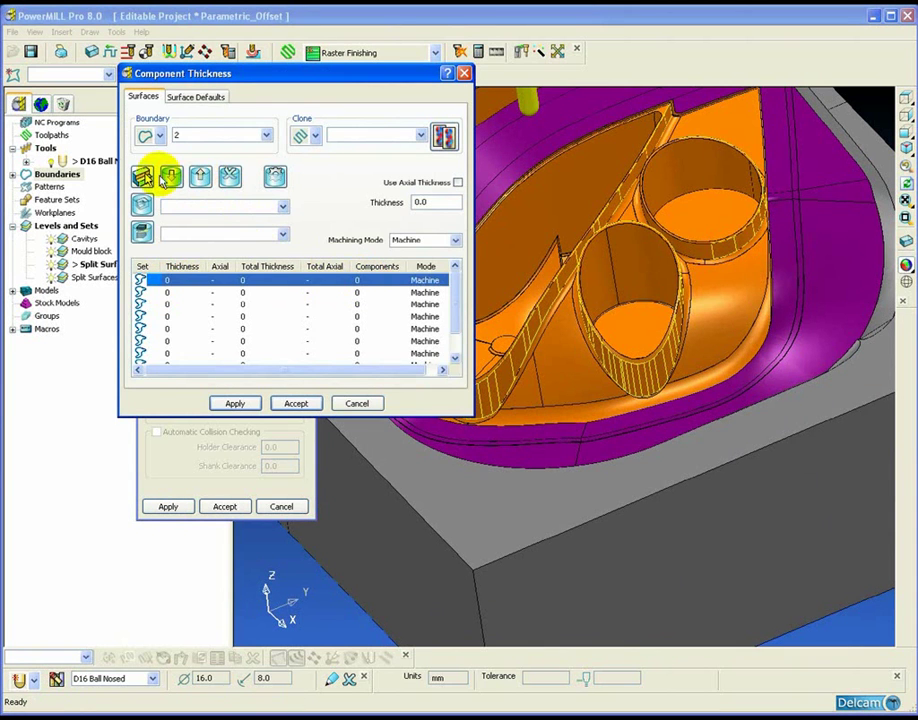
left_click(171, 177)
left_click(428, 240)
left_click(414, 266)
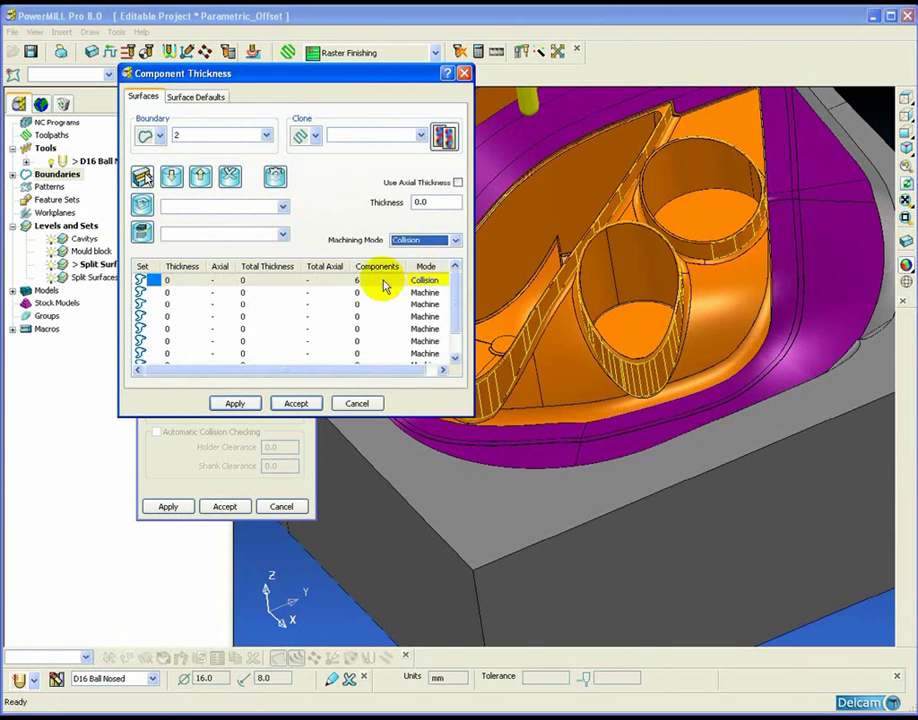
left_click(236, 403)
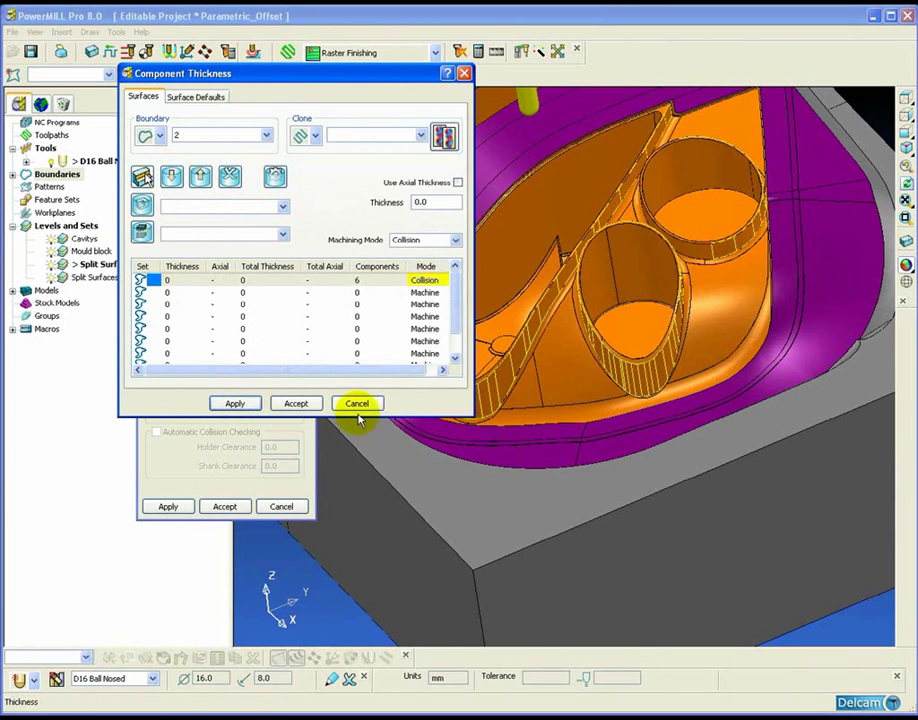
Shade the model by machining mode and accept the Component Thickness settings.
left_click(904, 266)
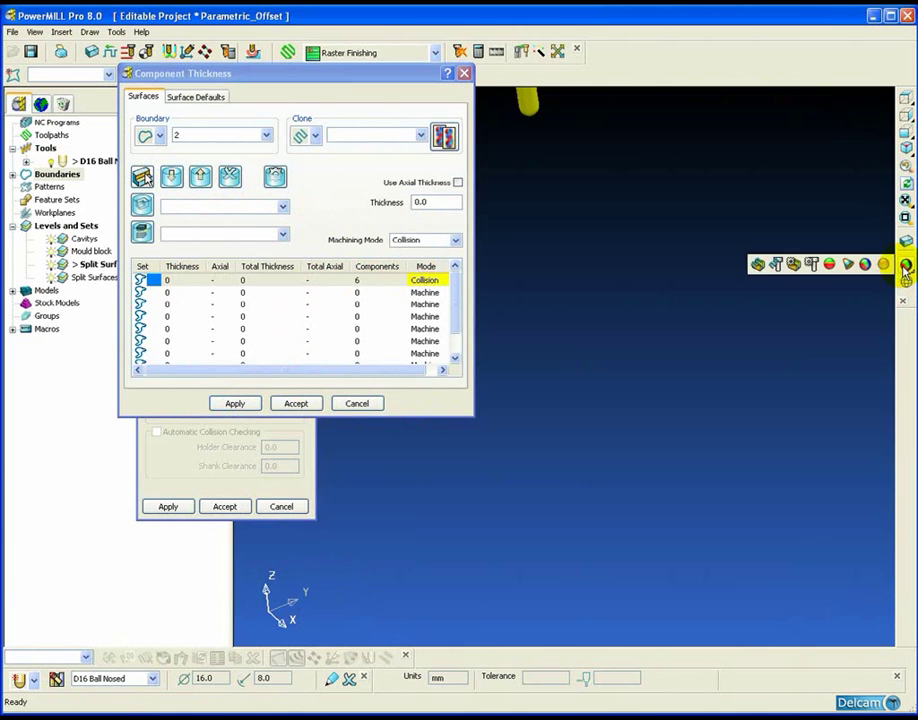
left_click(903, 264)
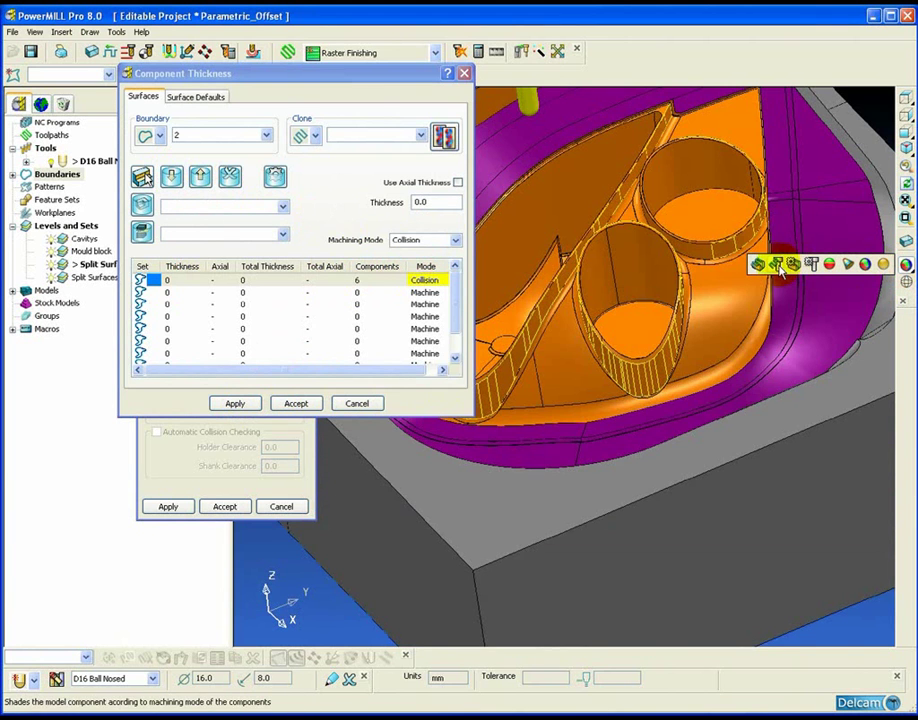
left_click(777, 265)
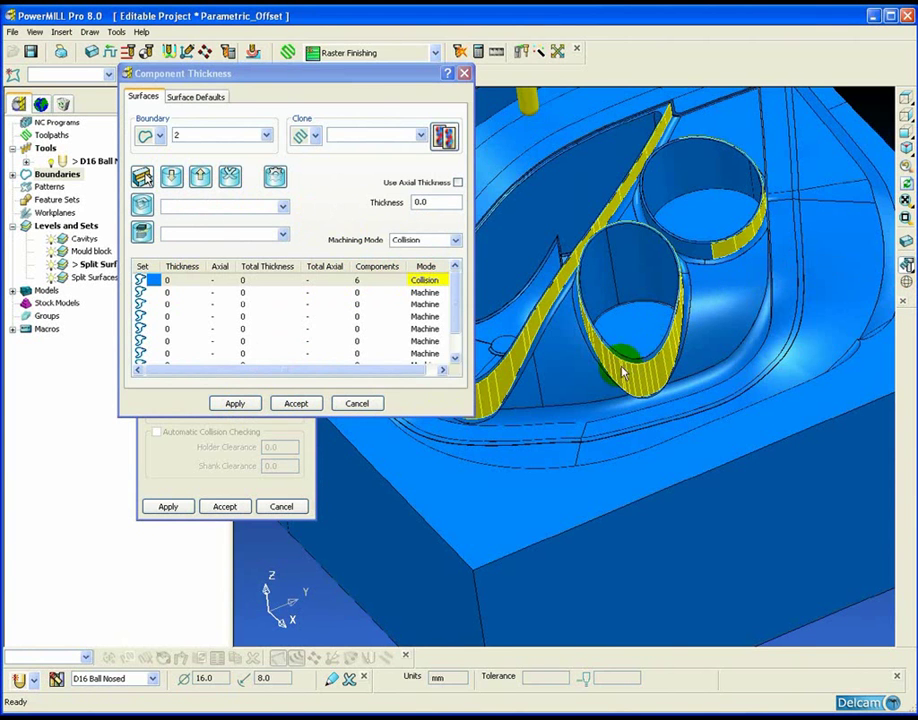
left_click(293, 404)
middle_click_drag(513, 345, 522, 404)
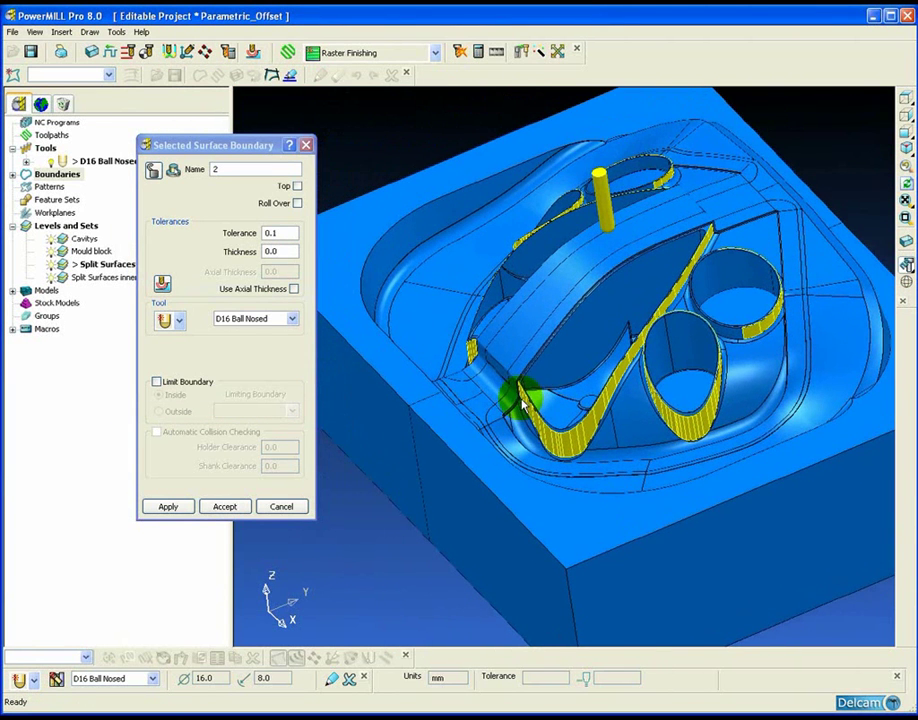
Select all surfaces on the Split Surfaces outer level and view the mould from top.
left_click(384, 143)
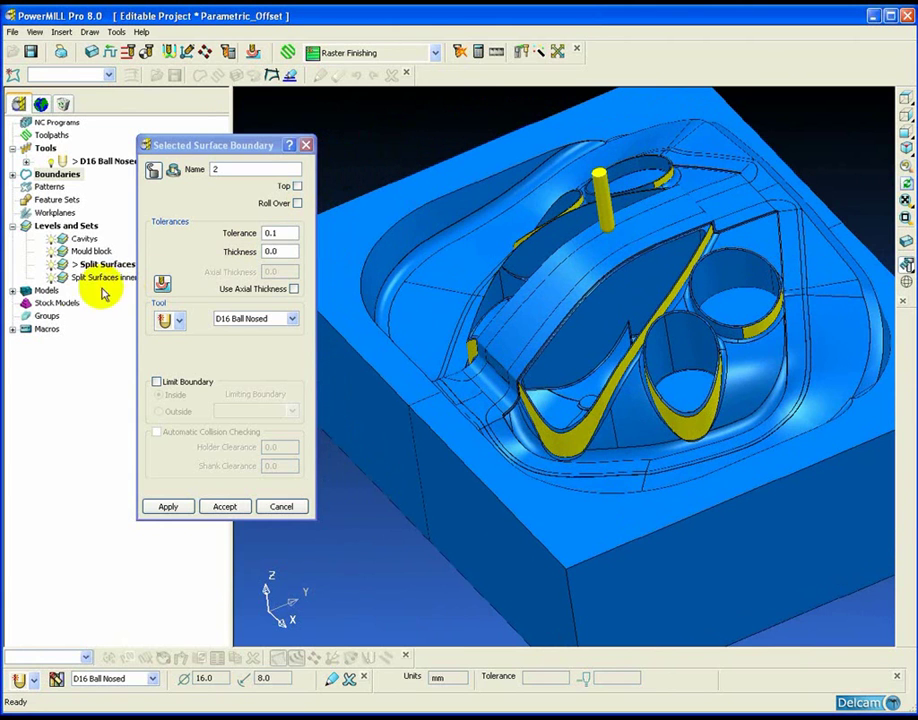
right_click(62, 264)
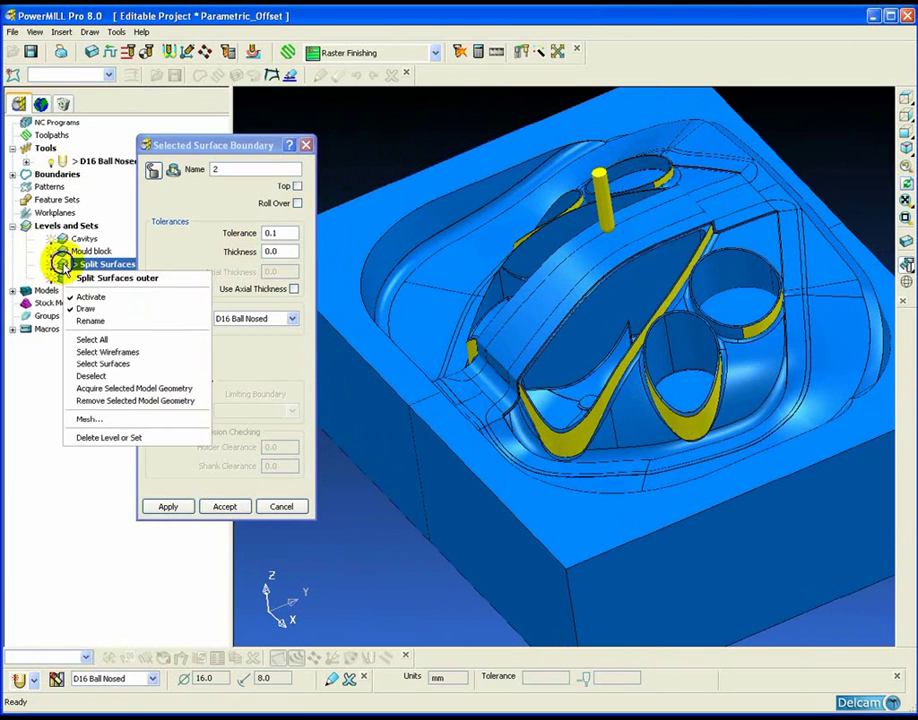
left_click(100, 340)
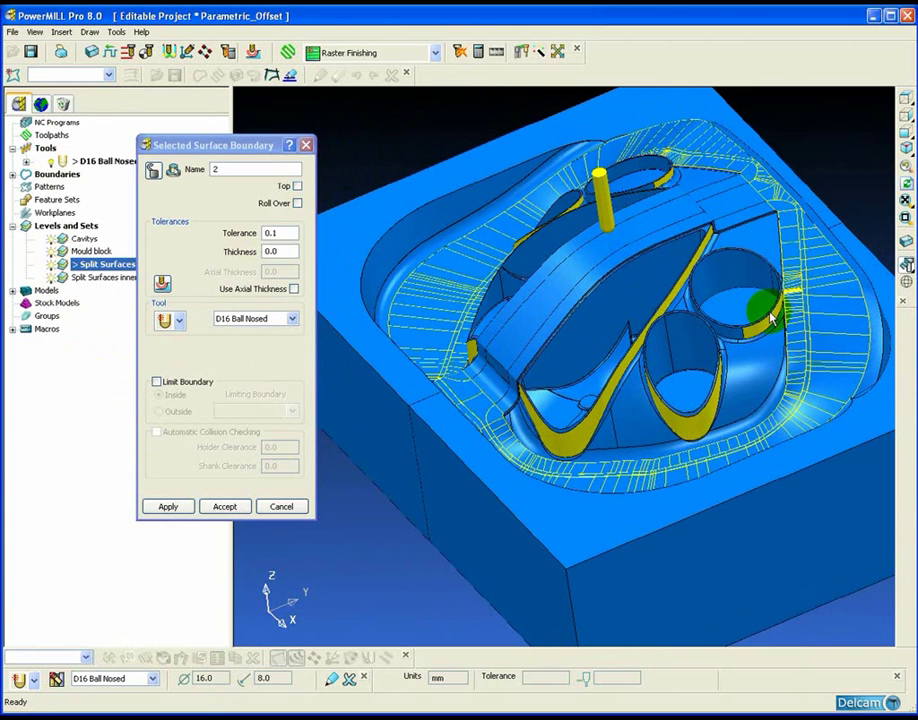
left_click(905, 98)
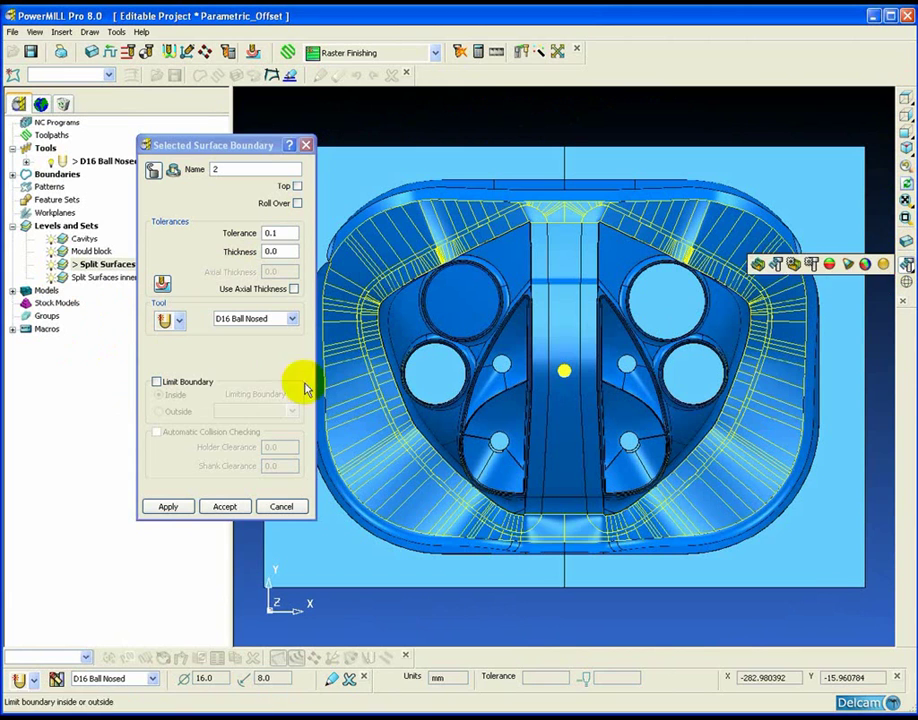
Calculate and accept boundary 2, then hide the model to show only the boundary loops.
left_click(205, 503)
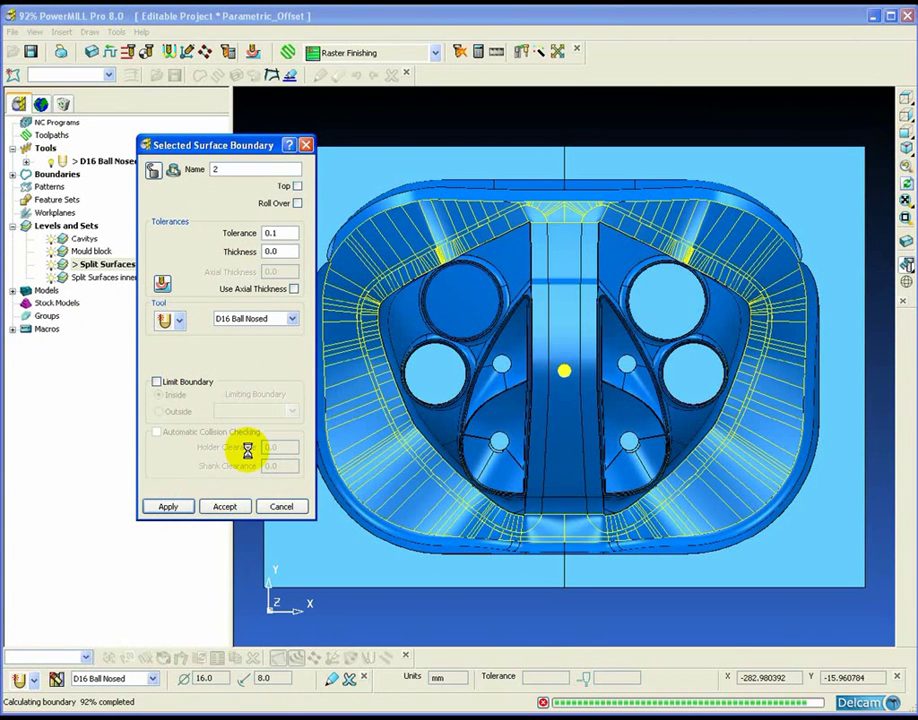
left_click(225, 507)
mouse_move(909, 266)
left_click(907, 266)
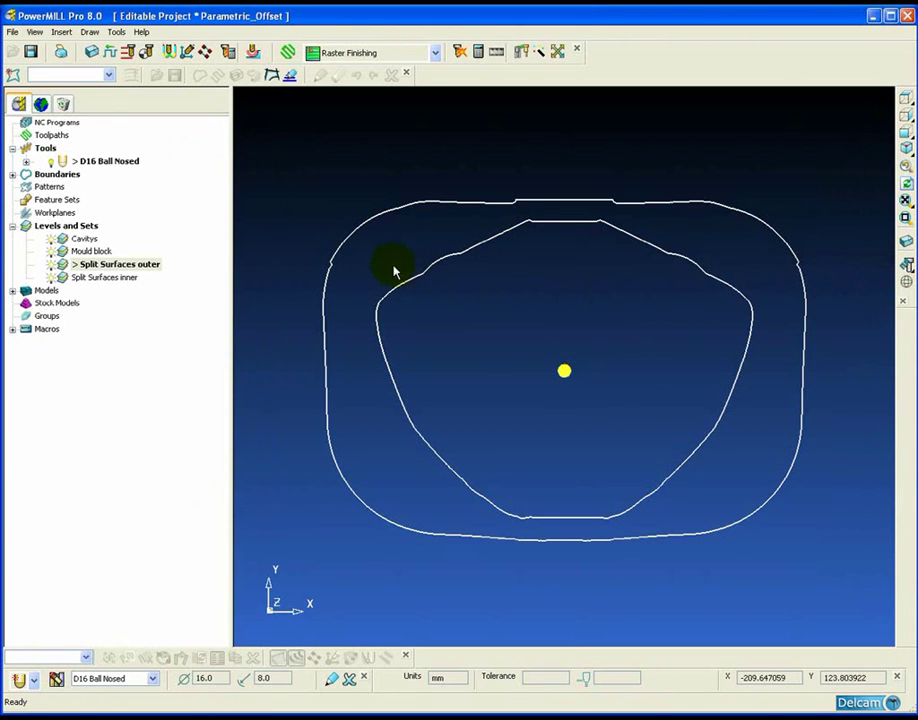
Edit boundary 2's points and delete the first kink on its outer curve.
scroll(323, 253, "up", 6)
middle_click_drag(432, 270, 604, 404, "shift")
scroll(560, 350, "up", 3)
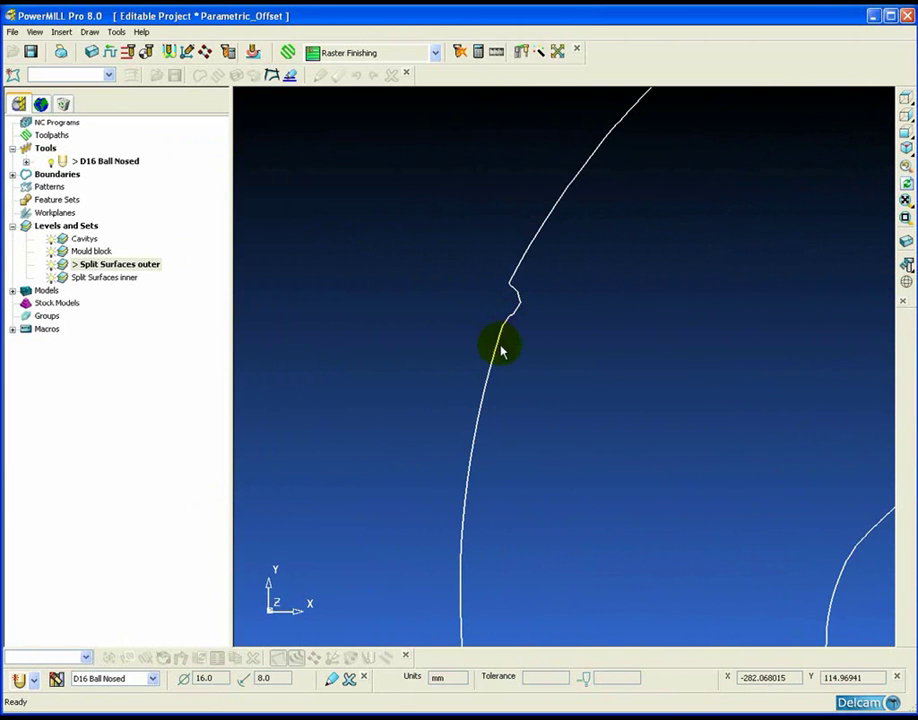
right_click(497, 343)
mouse_move(545, 562)
left_click(648, 366)
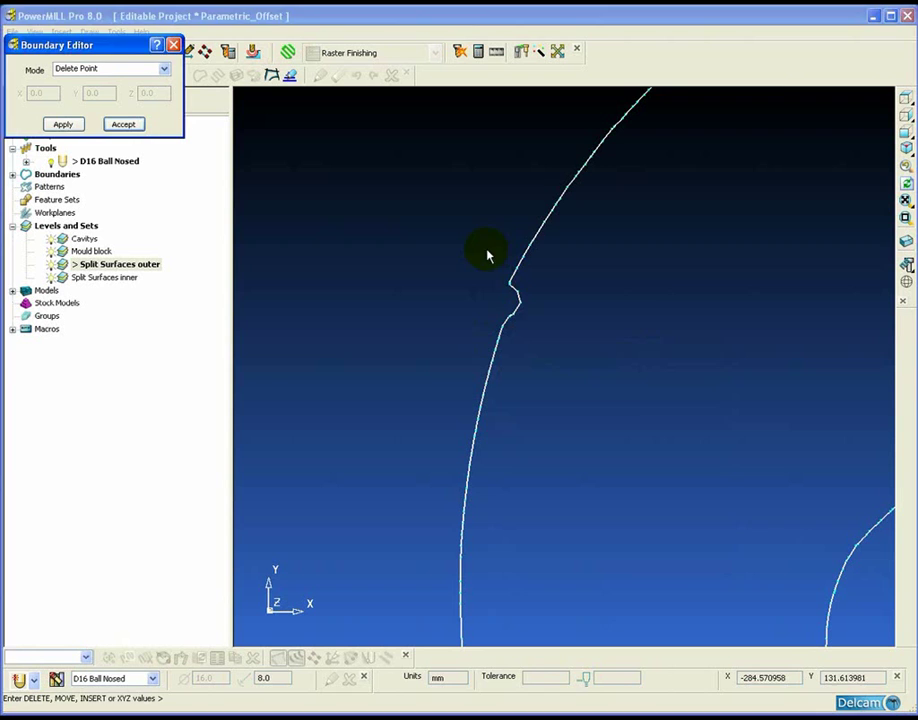
left_click_drag(486, 251, 529, 335)
left_click(63, 124)
Delete the raised points along the outline's top edge.
scroll(560, 287, "down", 5)
middle_click_drag(615, 363, 517, 450, "shift")
scroll(447, 375, "up", 3)
left_click_drag(362, 297, 779, 369)
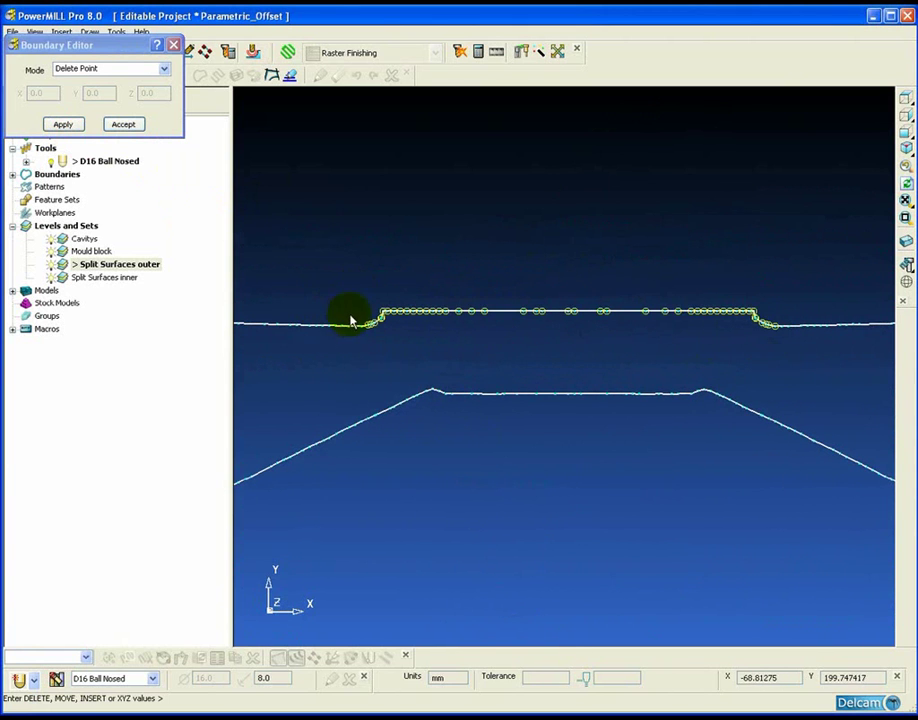
left_click(61, 123)
Delete the remaining kink's points and accept the boundary edits.
scroll(686, 365, "down", 5)
scroll(527, 358, "up", 8)
scroll(595, 405, "up", 4)
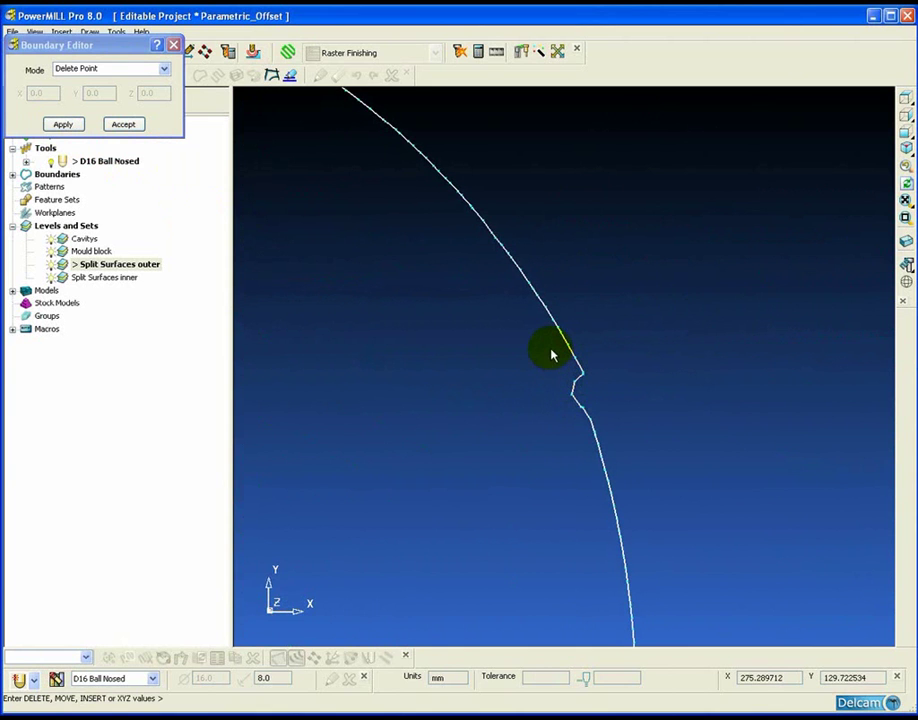
left_click_drag(550, 345, 598, 412)
left_click(63, 124)
left_click(122, 124)
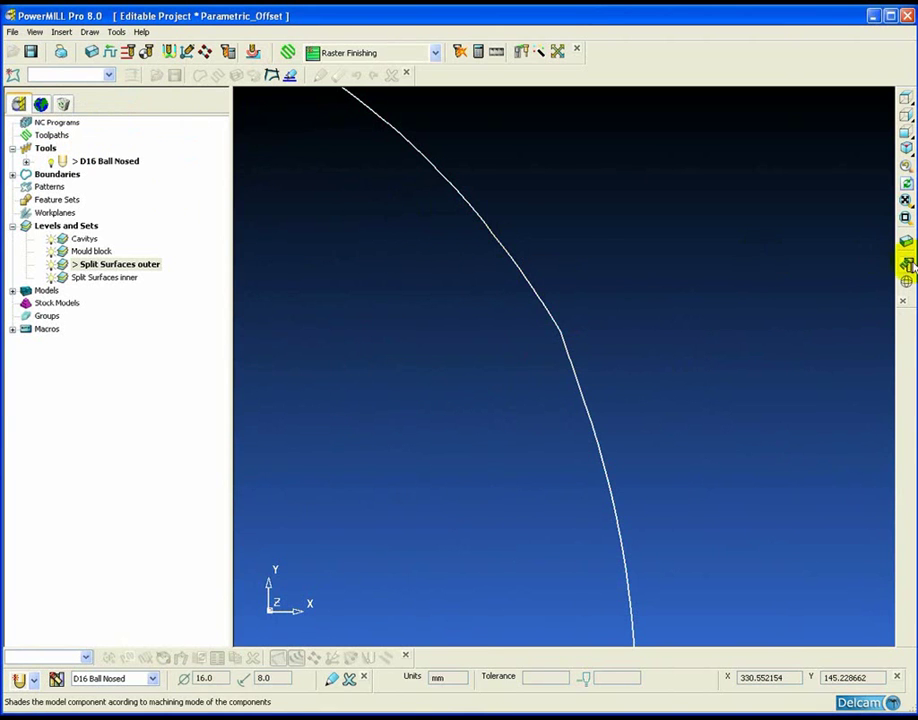
mouse_move(906, 263)
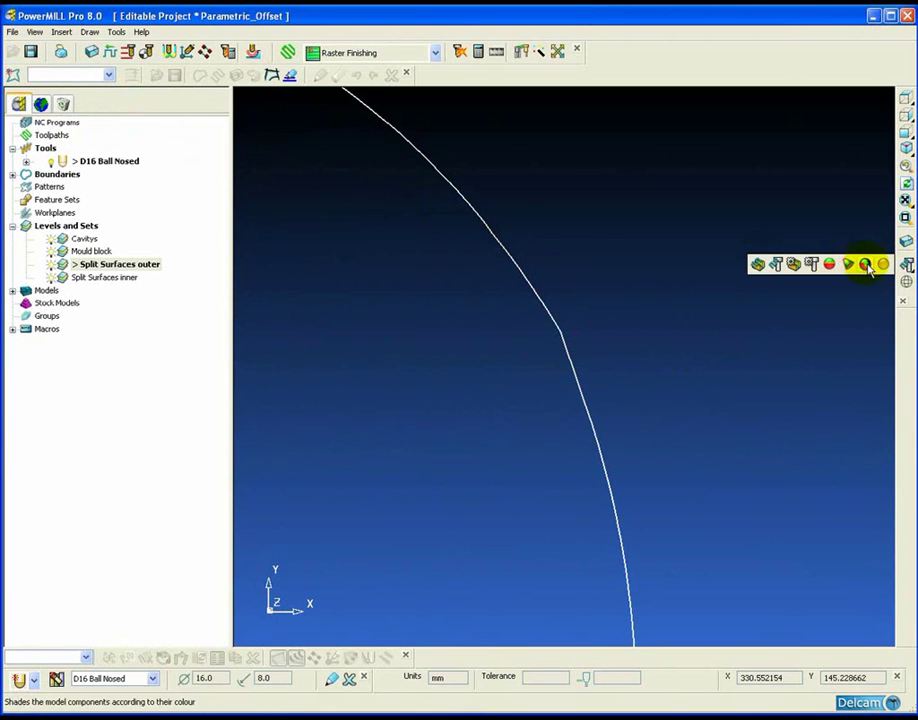
left_click(878, 264)
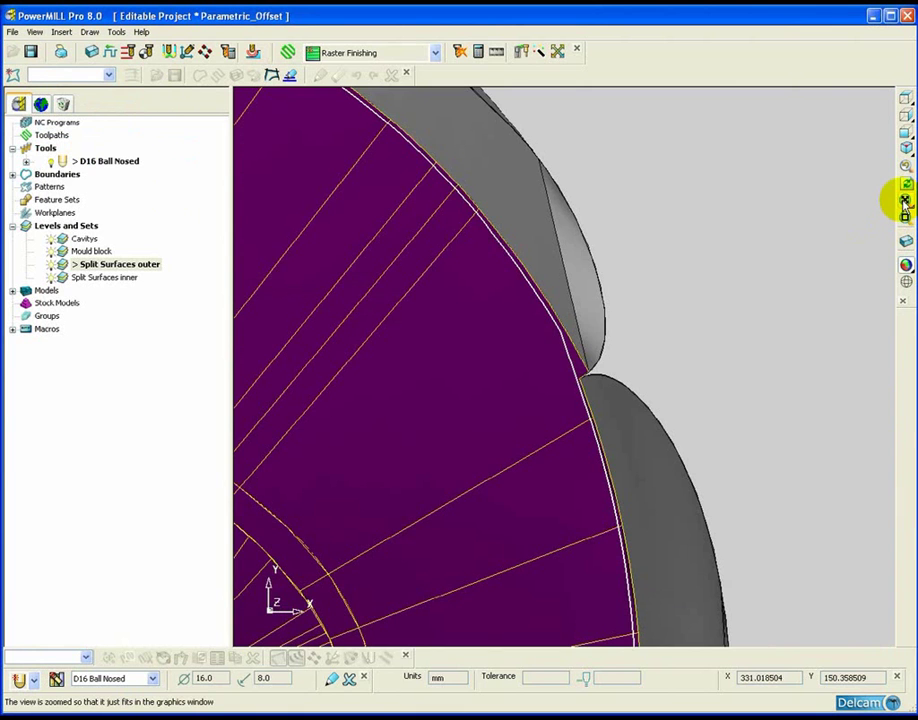
left_click(904, 200)
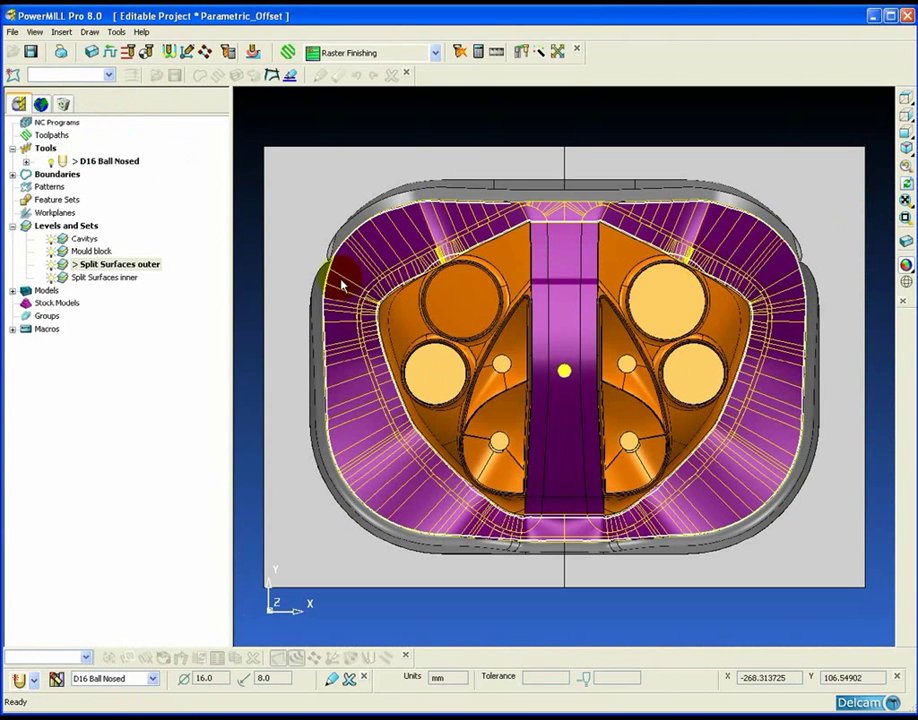
left_click(906, 265)
Insert the outer boundary curve into pattern 1 and the inner curve into new pattern 2.
left_click(13, 76)
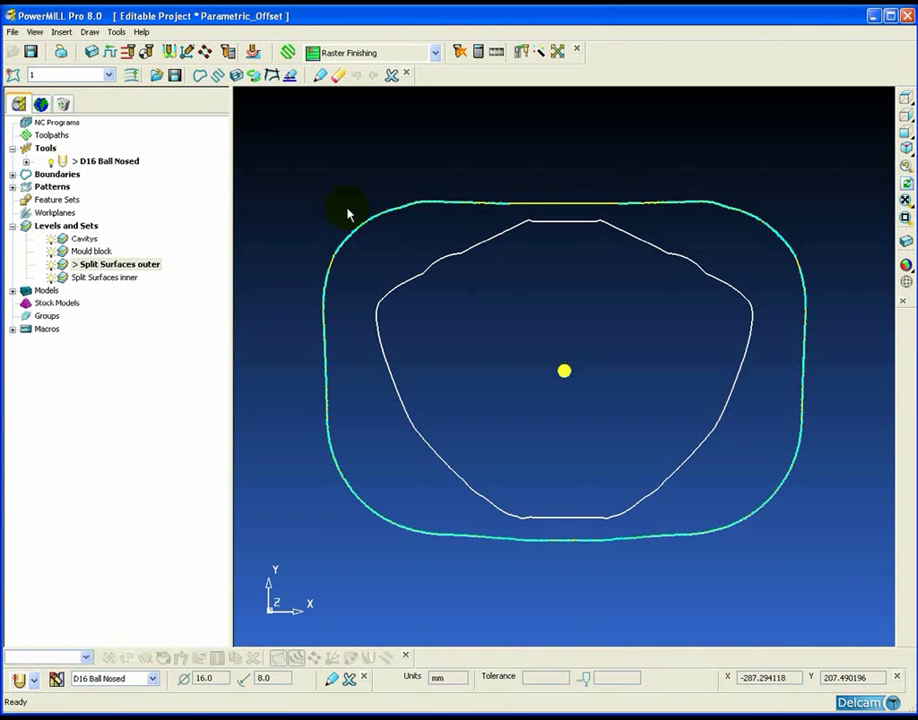
left_click(200, 77)
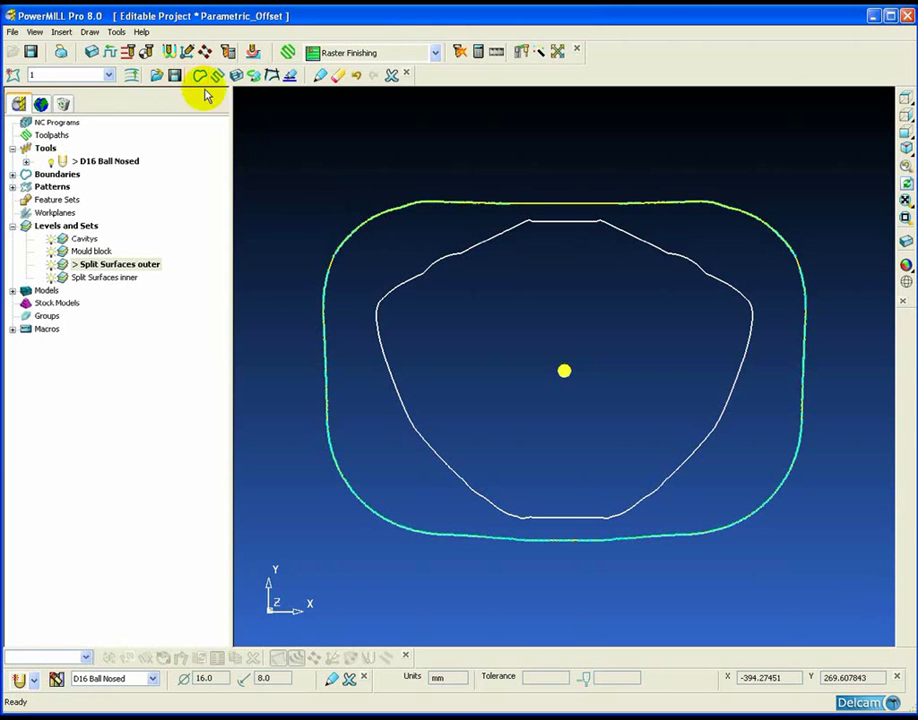
left_click(13, 75)
left_click(408, 288)
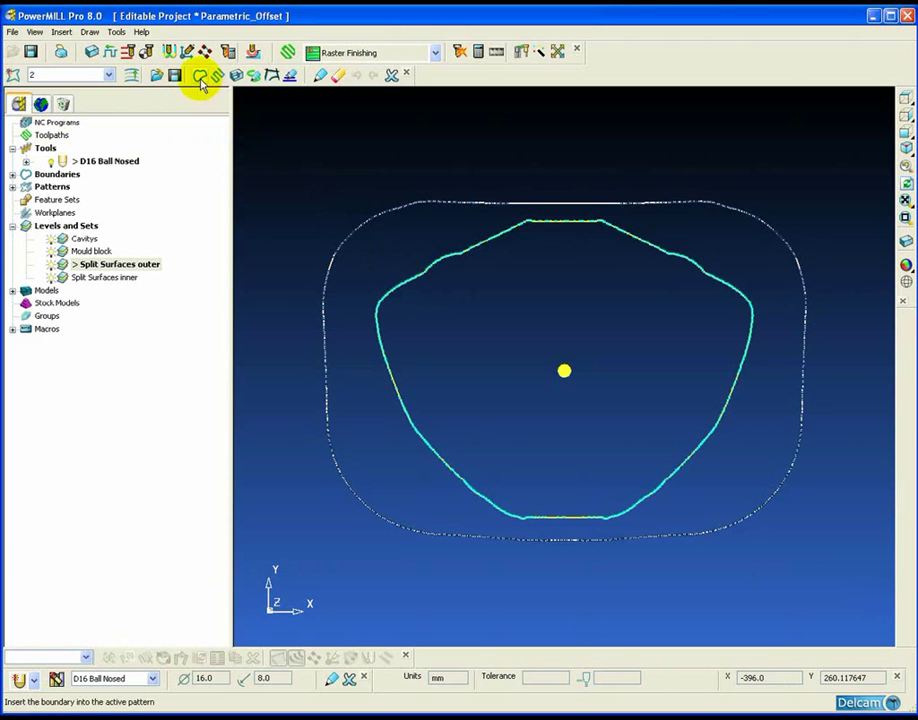
left_click(200, 77)
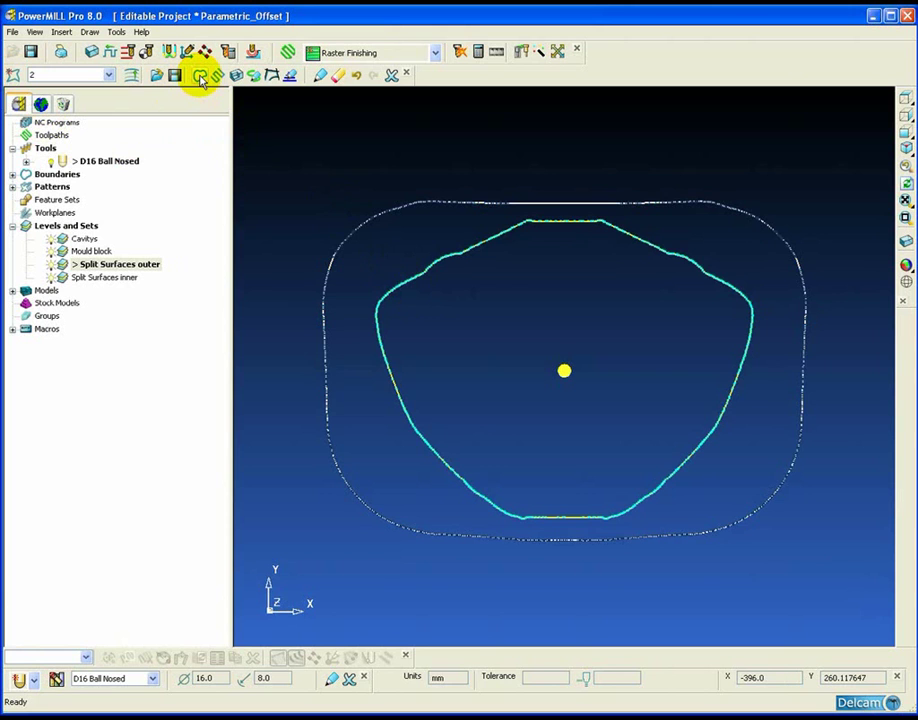
Select boundary 2 and pattern 1 in the explorer tree and pick pattern 1's outline.
left_click(324, 170)
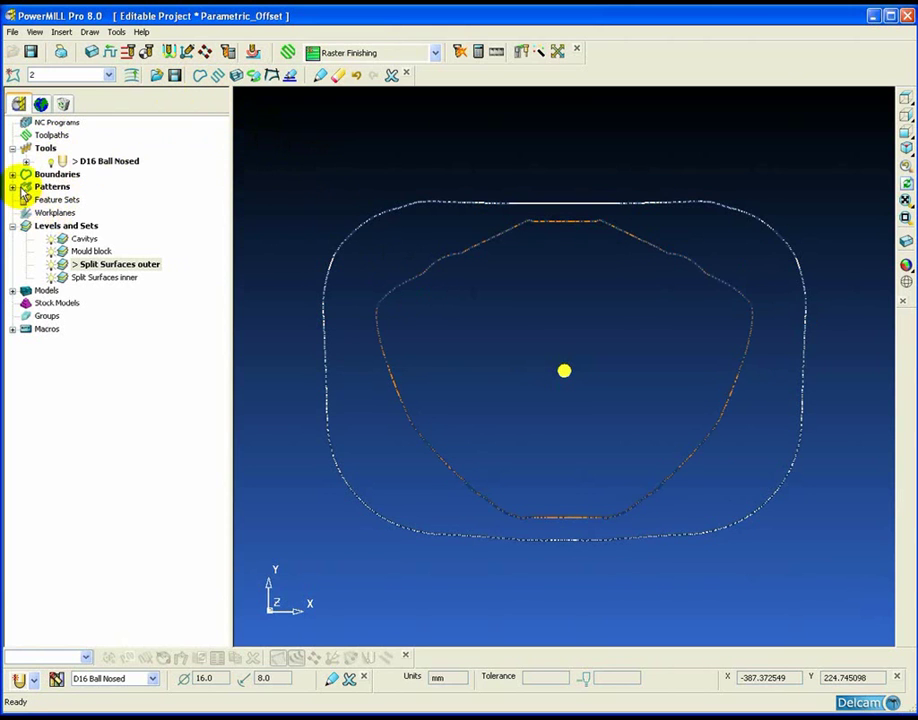
left_click(12, 174)
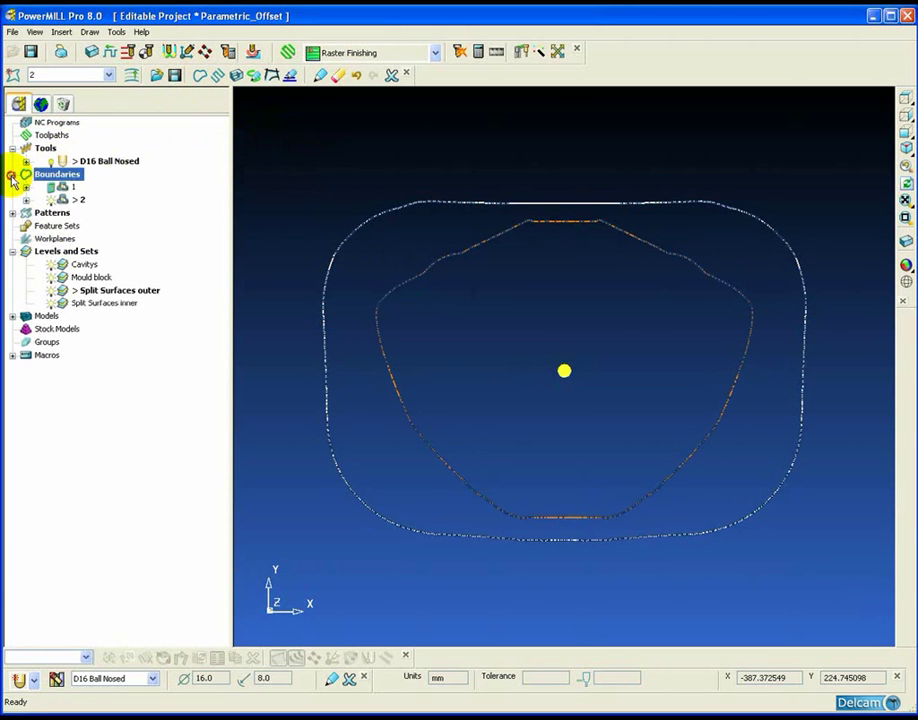
left_click(62, 201)
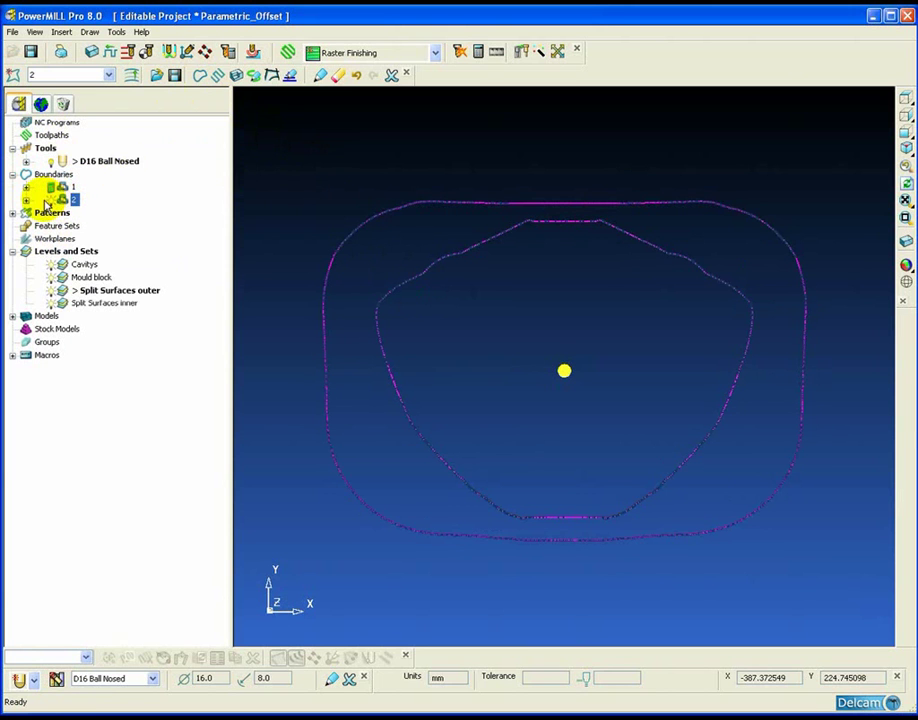
left_click(12, 212)
left_click(52, 230)
left_click_drag(302, 268, 330, 302)
Instrument patterns 1 and 2 to show their points and direction arrows.
right_click(322, 293)
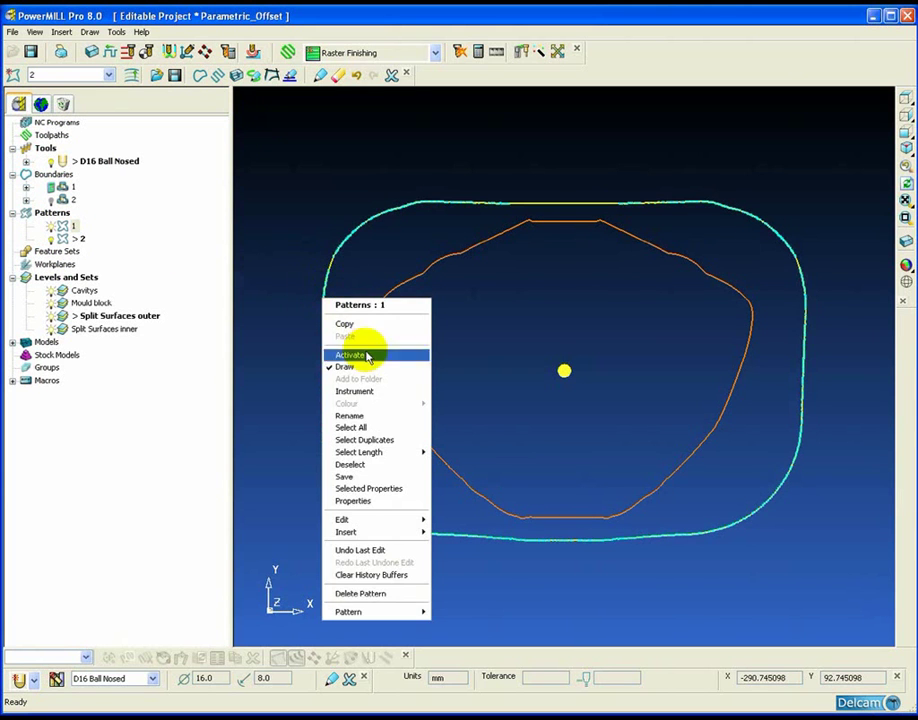
left_click(349, 392)
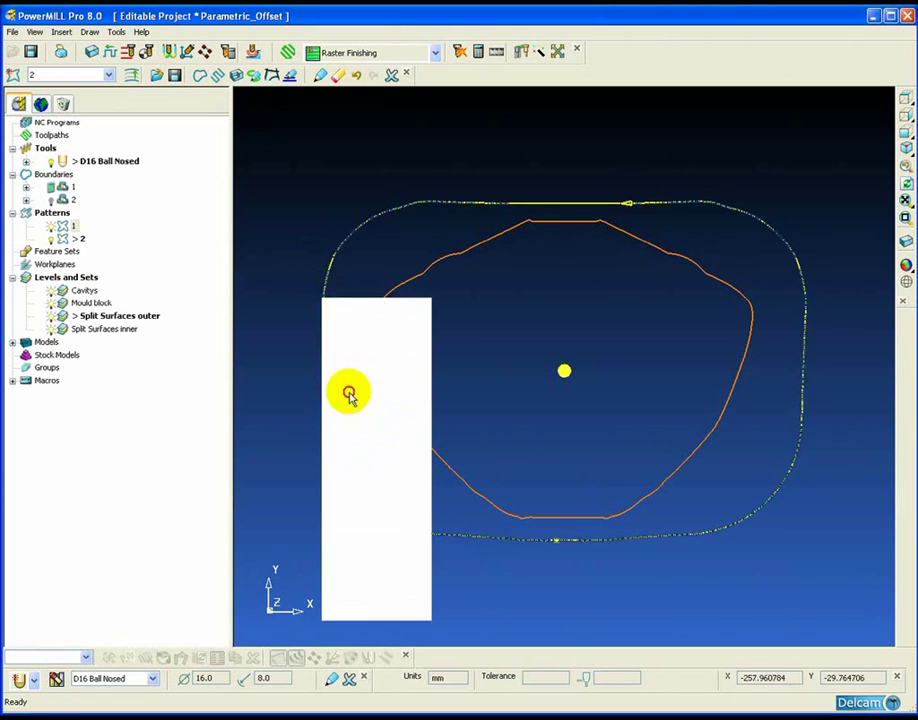
left_click(398, 289)
right_click(397, 290)
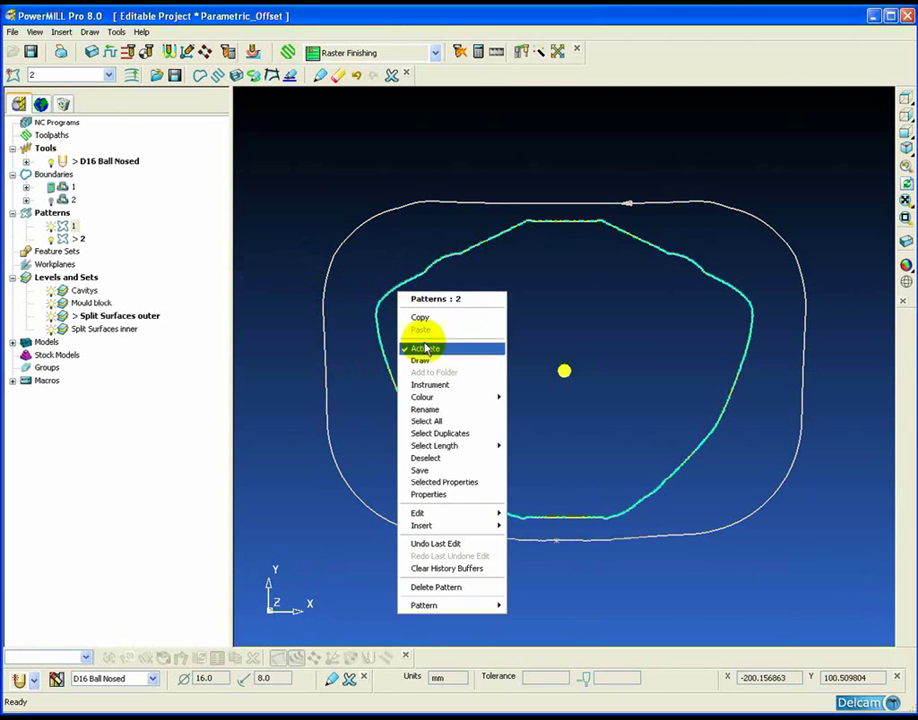
left_click(430, 386)
Reverse the direction of pattern 2 with Edit > Reverse Selected.
scroll(530, 380, "up", 5)
scroll(548, 358, "up", 1)
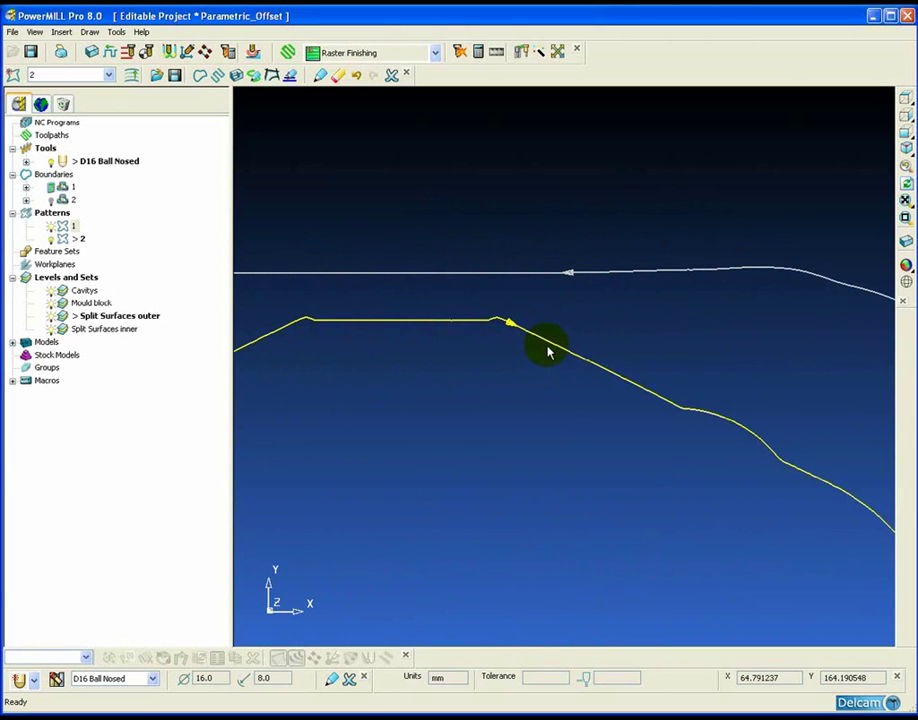
right_click(549, 346)
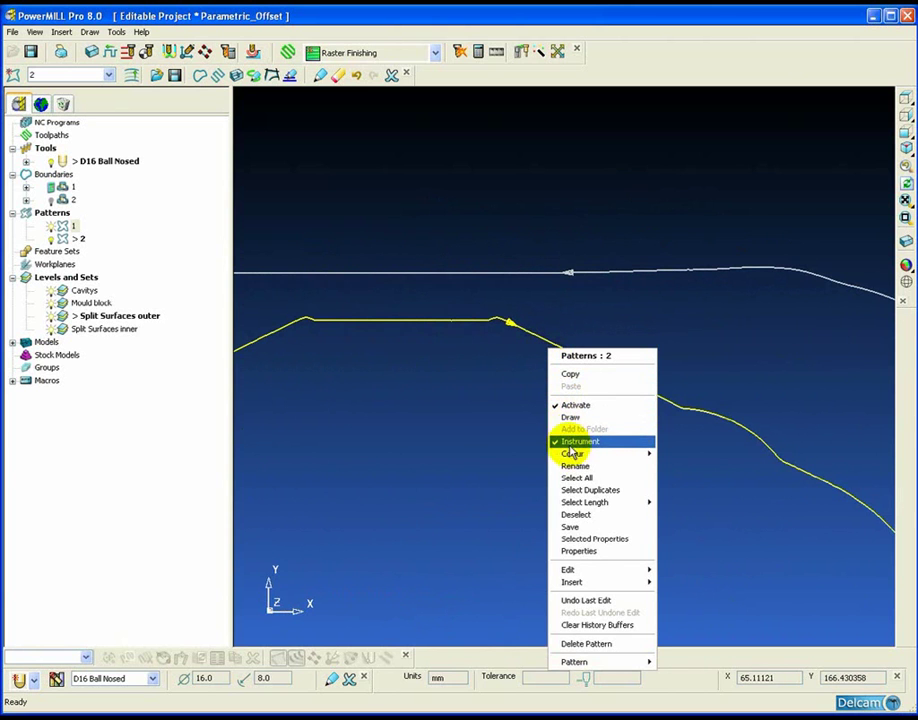
mouse_move(594, 569)
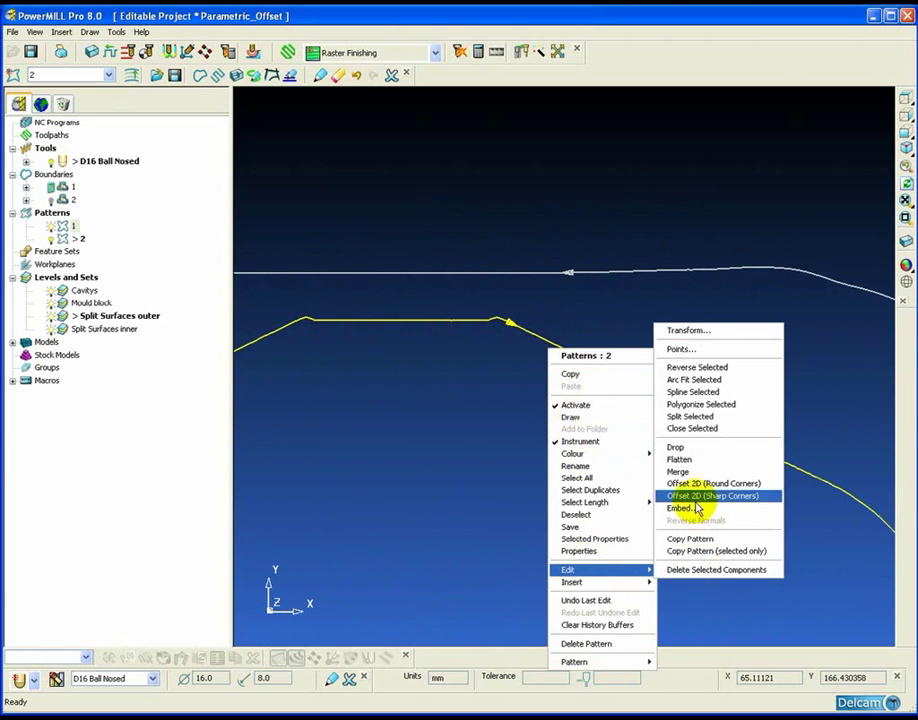
left_click(678, 368)
scroll(535, 353, "down", 5)
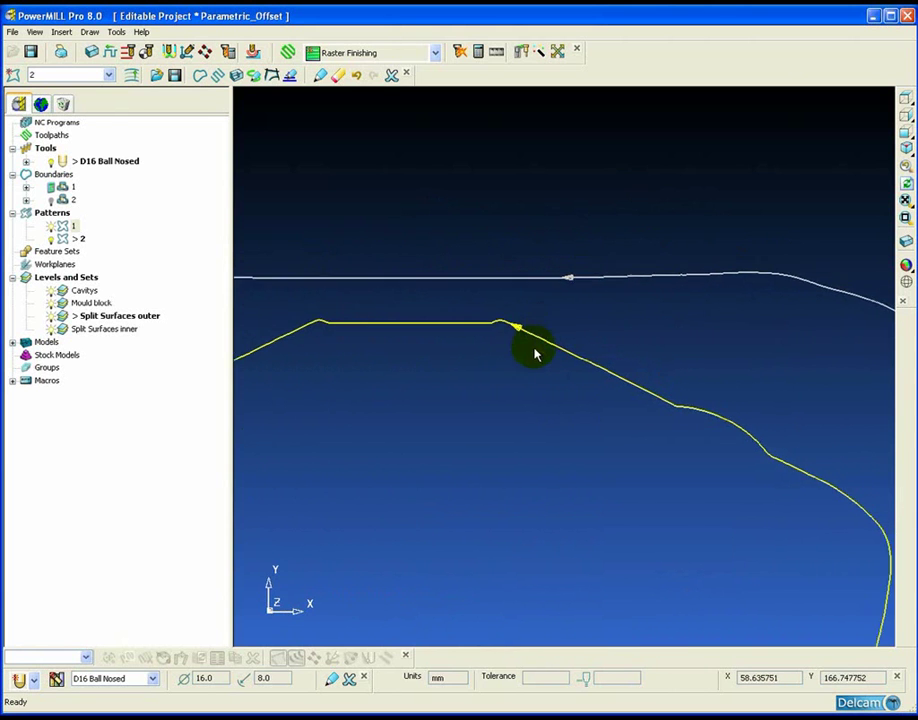
Show the mould as shaded surfaces in an isometric view and make pattern 1 active.
left_click(906, 265)
middle_click_drag(560, 470, 676, 424)
scroll(529, 385, "up", 8)
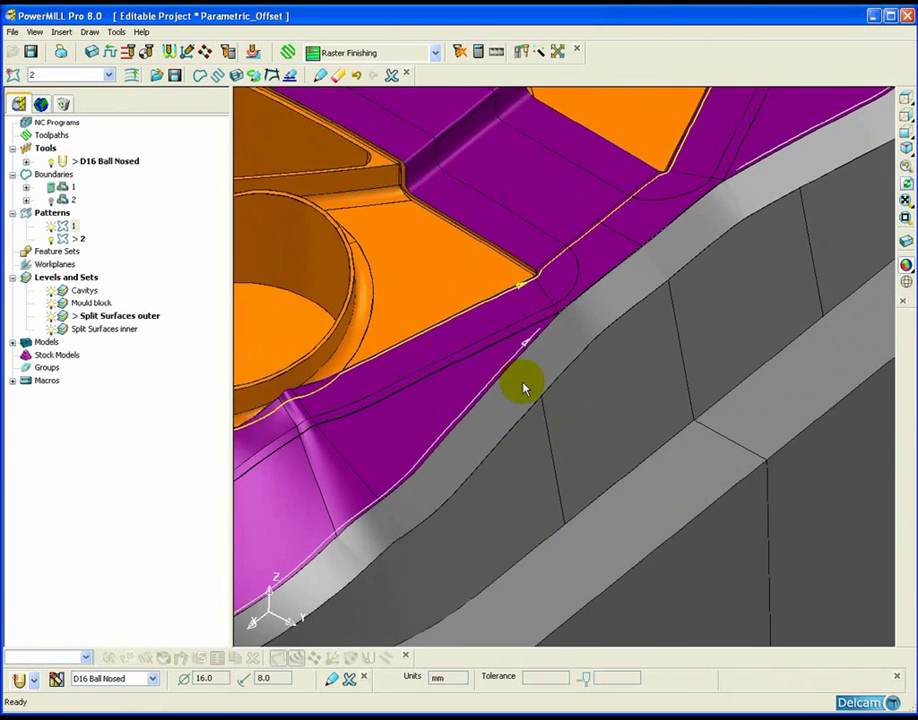
double_click(66, 227)
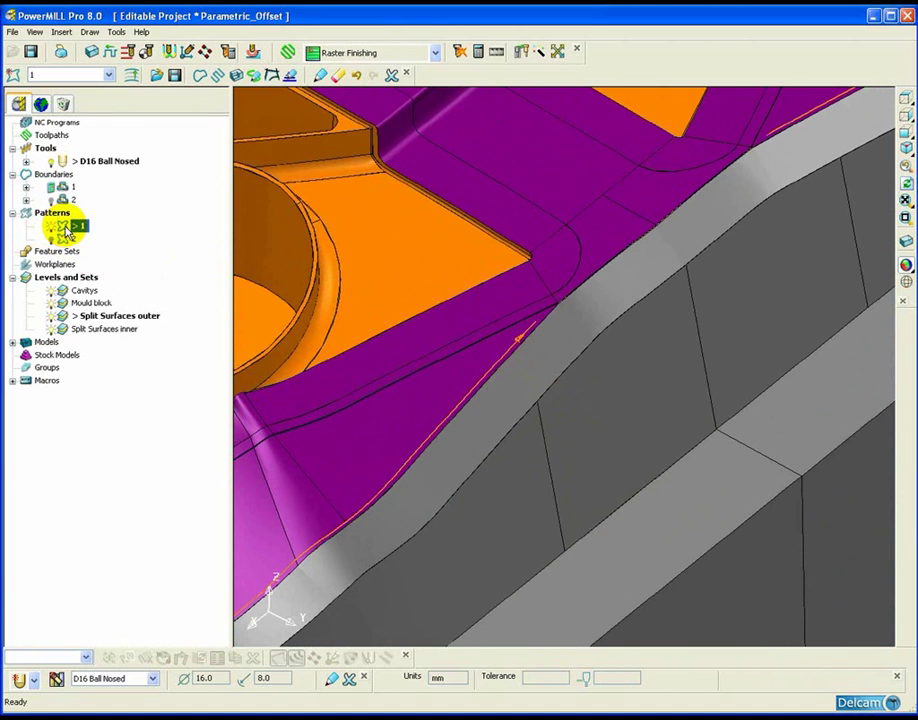
left_click(459, 352)
left_click(523, 336)
left_click(632, 240)
Drop pattern 1 onto the model surfaces with Edit > Drop.
right_click(72, 228)
mouse_move(87, 455)
left_click(190, 569)
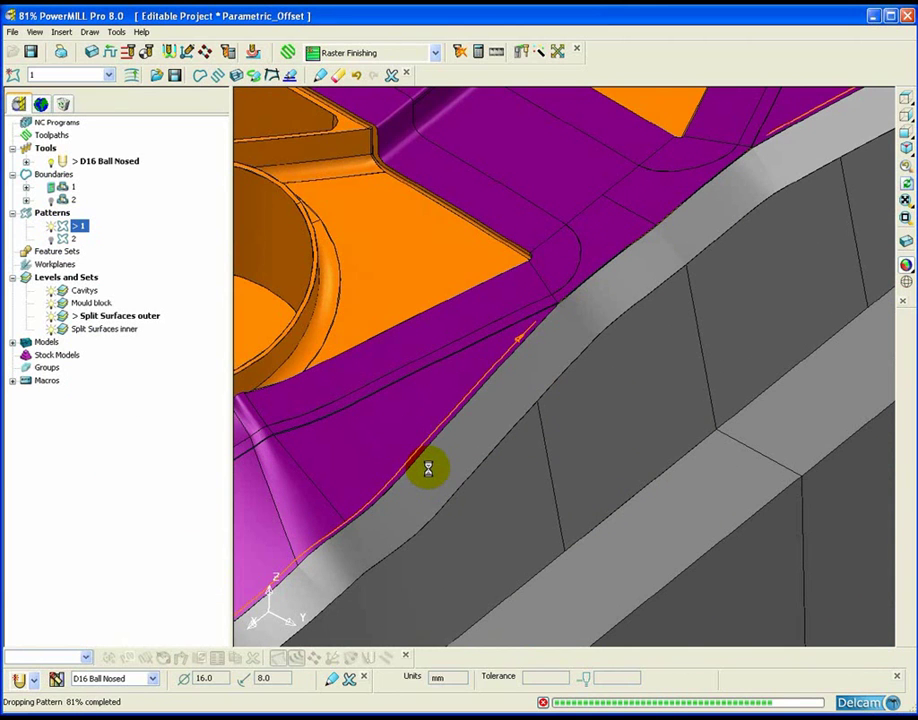
mouse_move(572, 312)
middle_mouse_down()
mouse_move(580, 301)
mouse_move(594, 322)
mouse_move(569, 300)
mouse_move(568, 342)
mouse_move(555, 283)
mouse_move(672, 354)
mouse_move(419, 247)
mouse_move(426, 222)
middle_mouse_up()
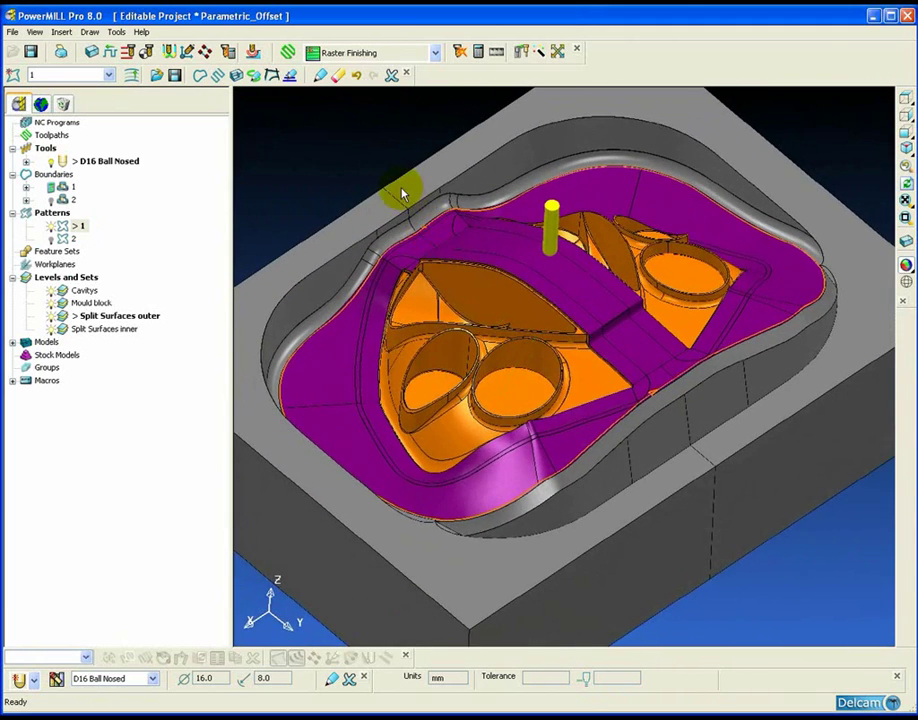
Calculate a Parametric Offset Finishing toolpath from start curve 1 to end curve 2 using Tip Position.
left_click(288, 55)
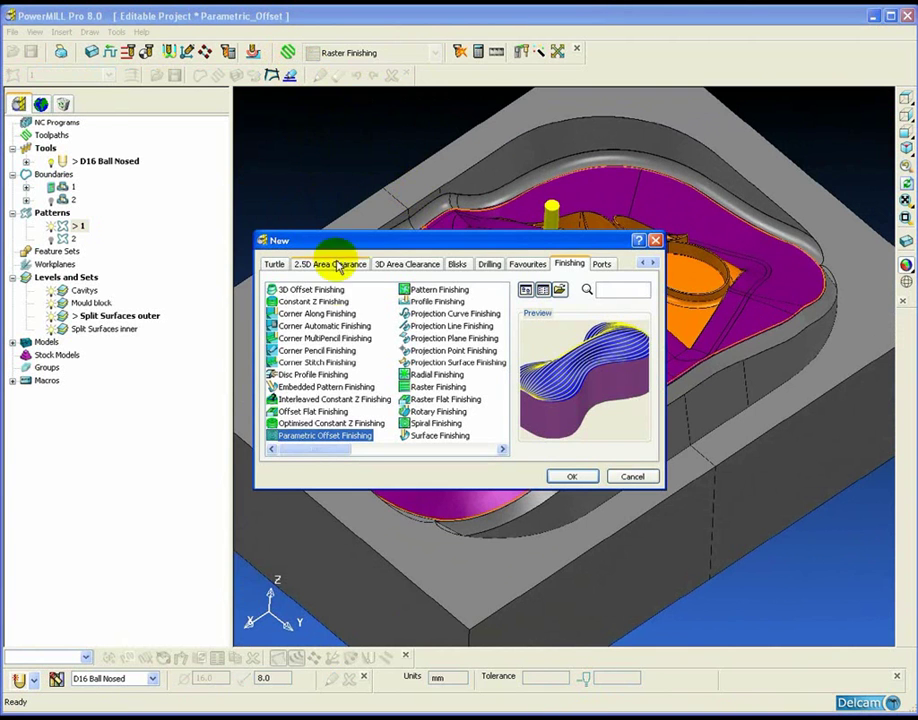
left_click(564, 477)
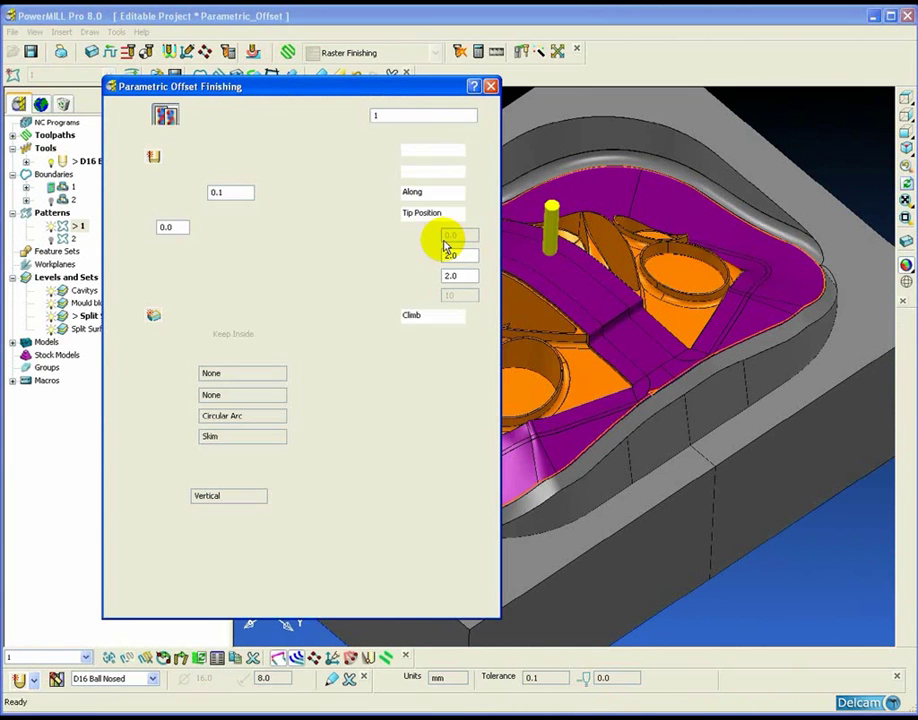
left_click(470, 149)
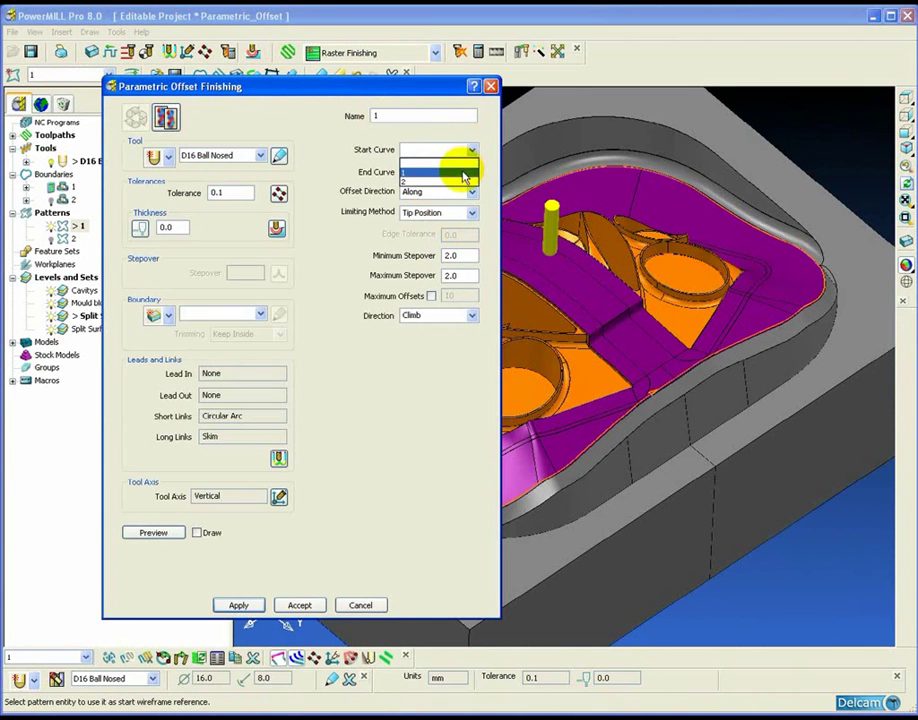
left_click(464, 173)
left_click(470, 172)
left_click(466, 200)
left_click(471, 213)
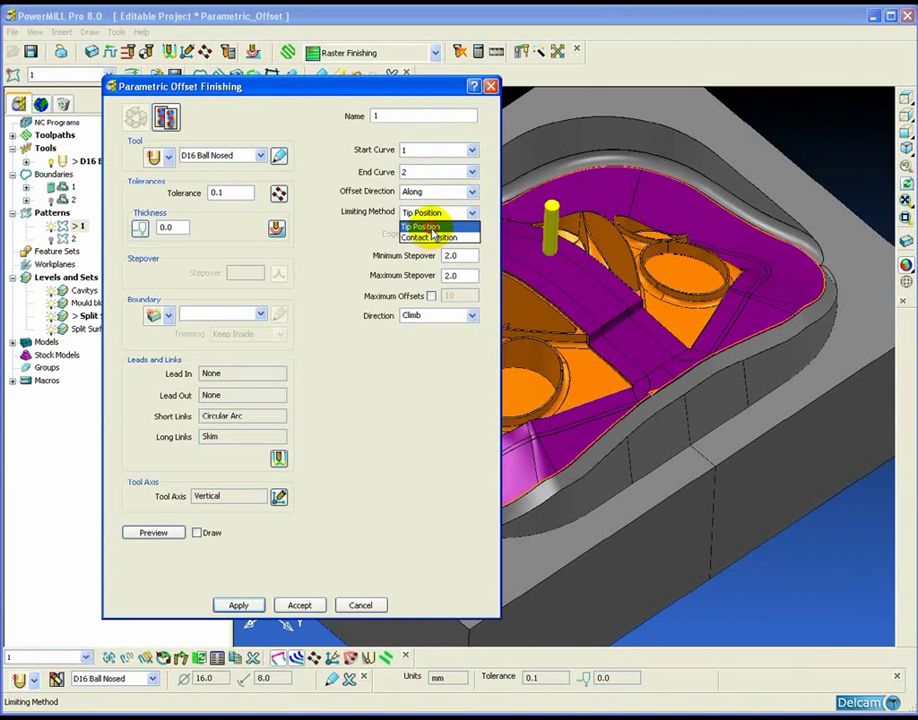
left_click(437, 225)
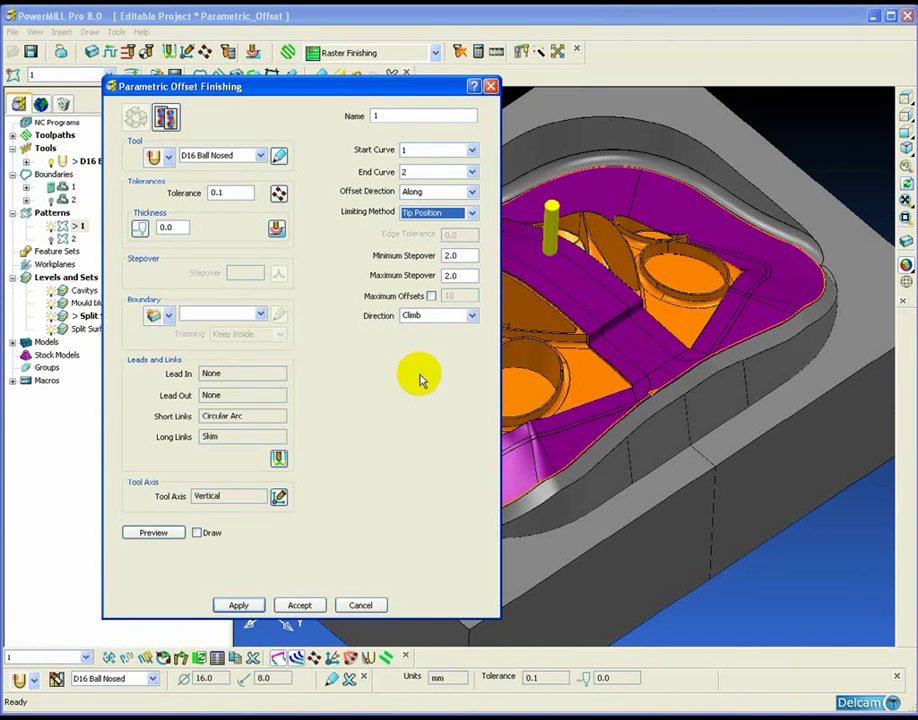
left_click(240, 604)
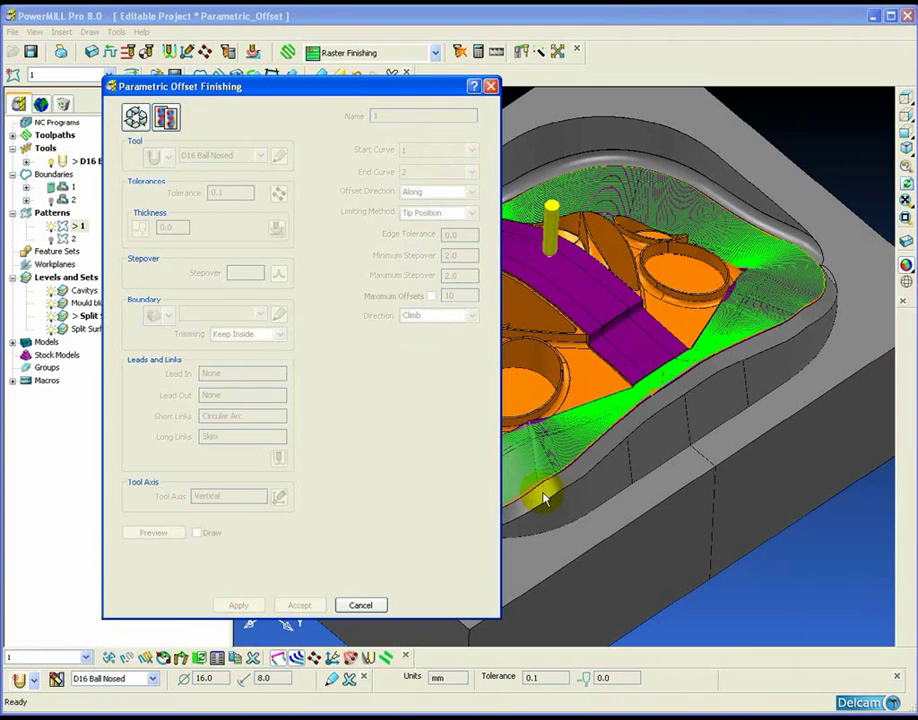
left_click(359, 604)
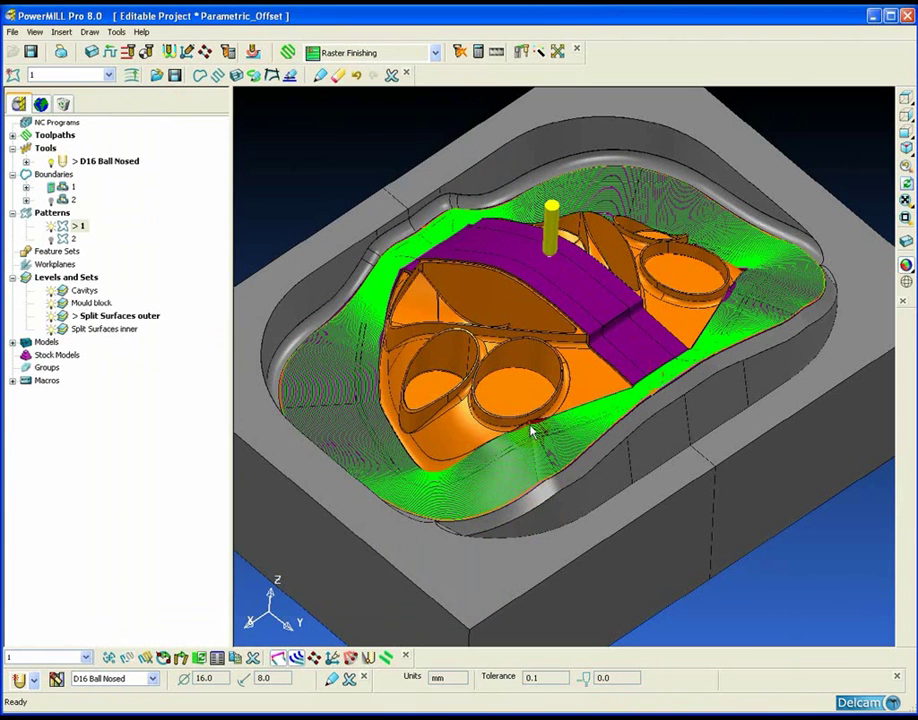
middle_click_drag(532, 430, 372, 290)
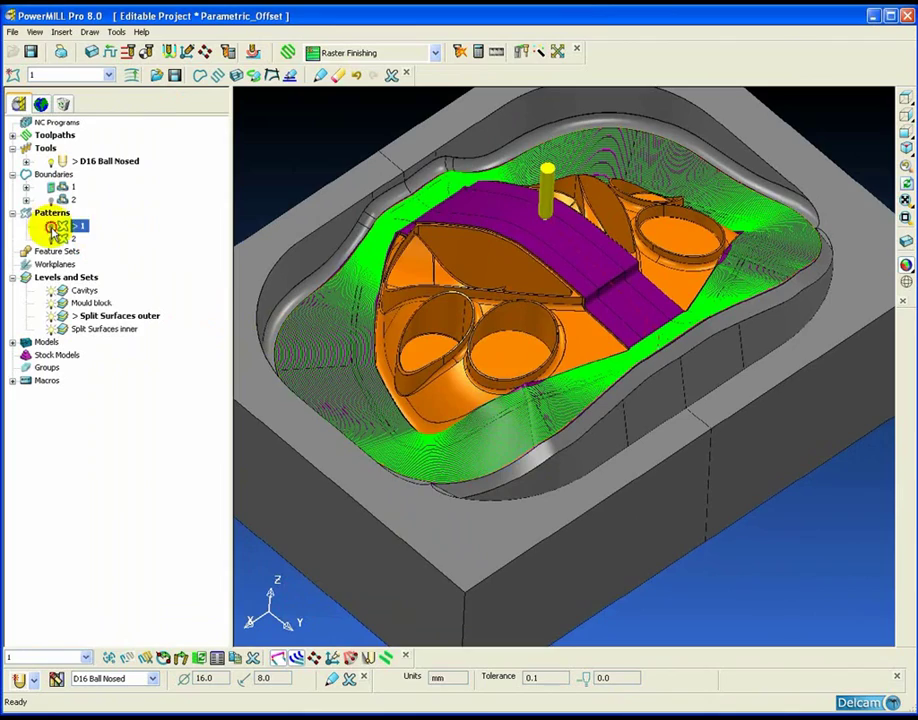
scroll(570, 400, "up", 5)
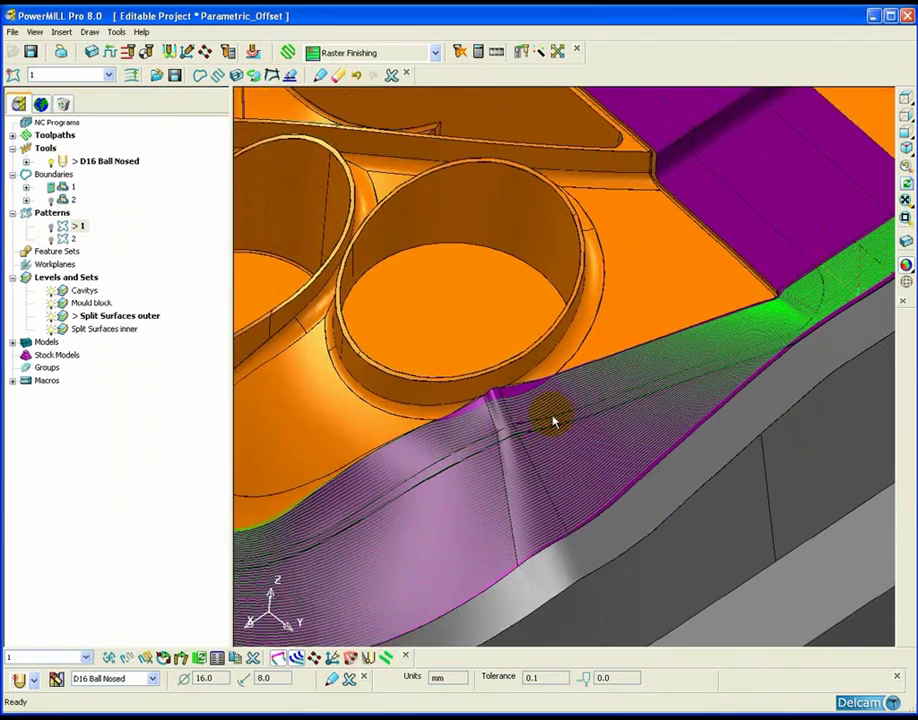
middle_click_drag(553, 421, 708, 405)
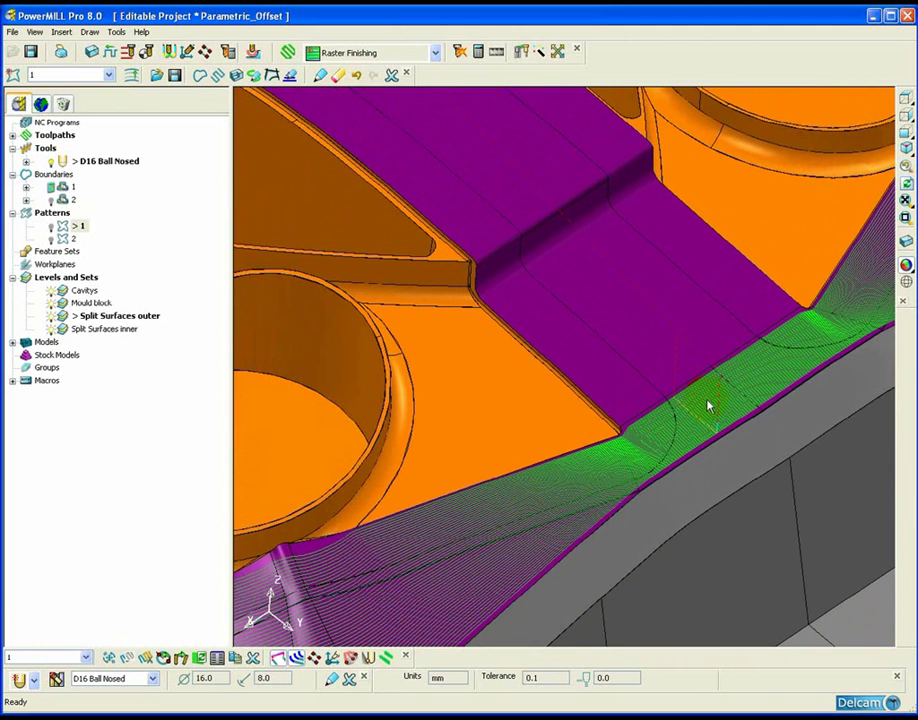